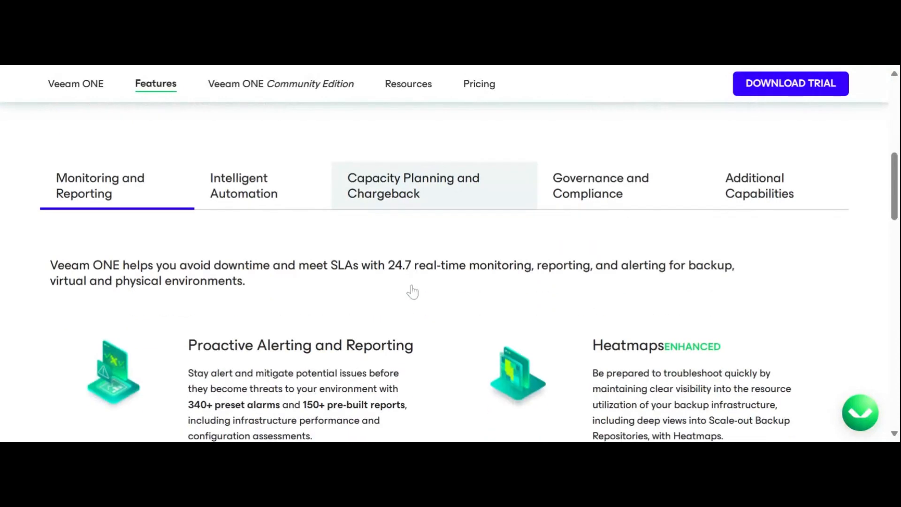
Review the Intelligent Automation and the Capacity Planning and Chargeback sections of the Veeam ONE features page
left_click(244, 136)
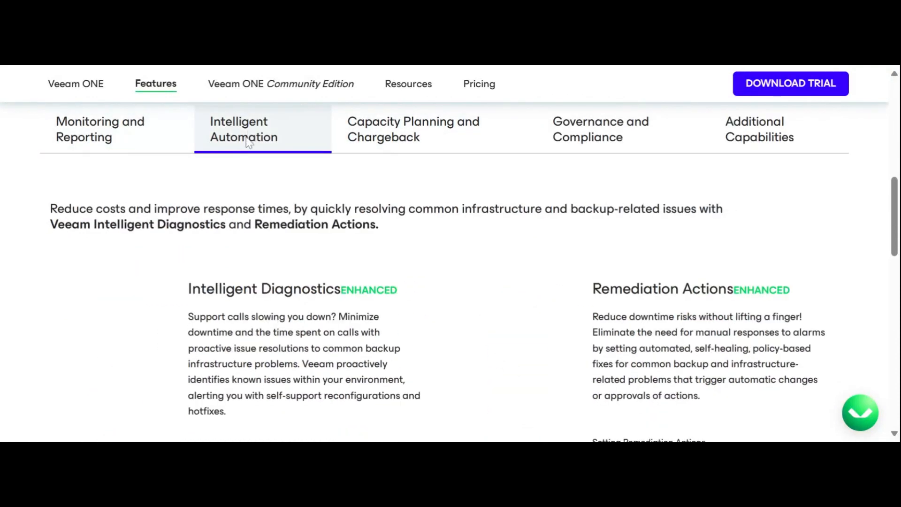
left_click_drag(376, 225, 50, 227)
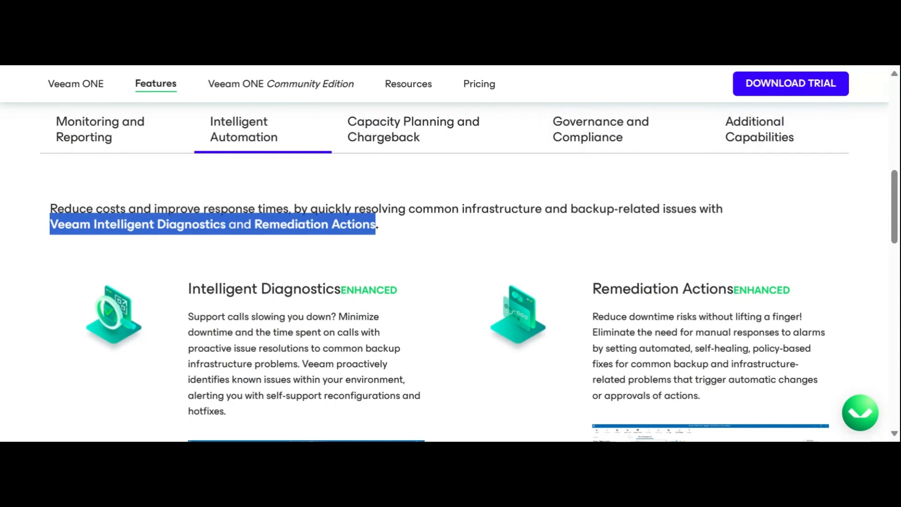
left_click(408, 137)
scroll(408, 237, "down", 3)
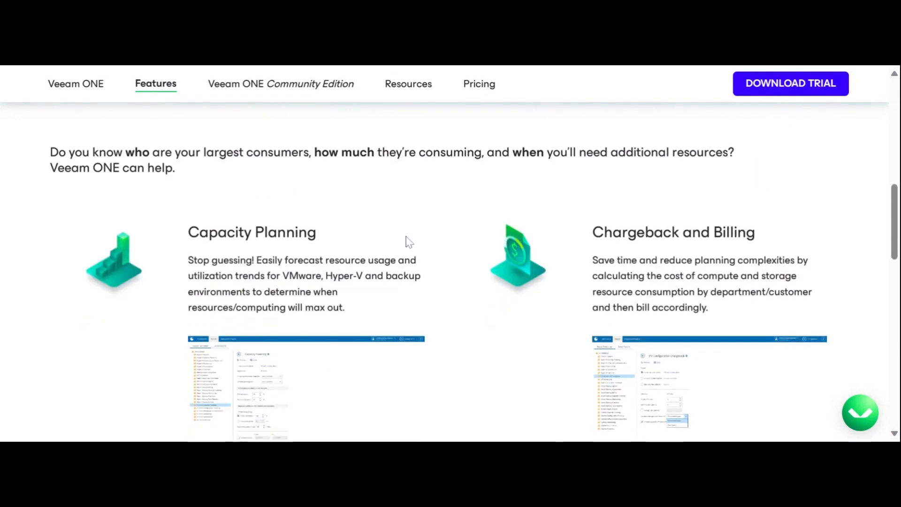
scroll(409, 242, "down", 1)
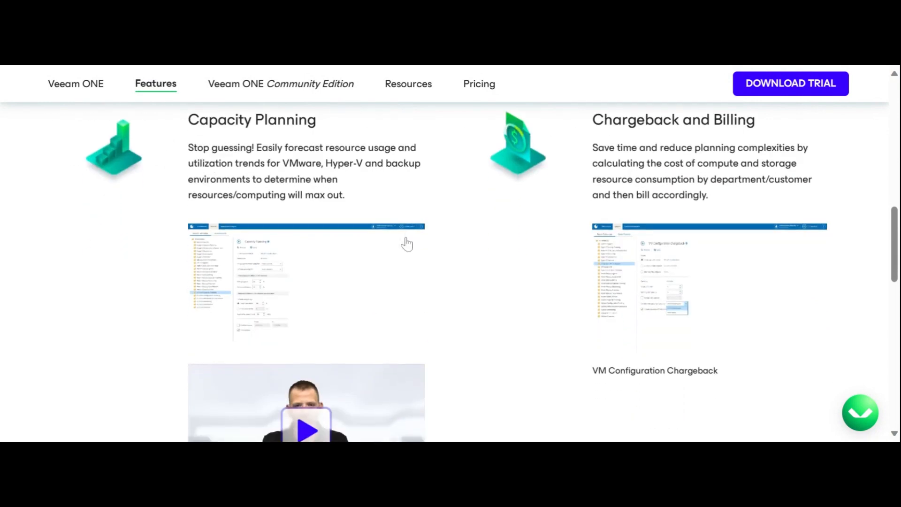
Review the Governance and Compliance section, highlighting the description under "Stop ransomware in its tracks"
scroll(405, 241, "up", 5)
left_click(550, 241)
scroll(408, 292, "down", 1)
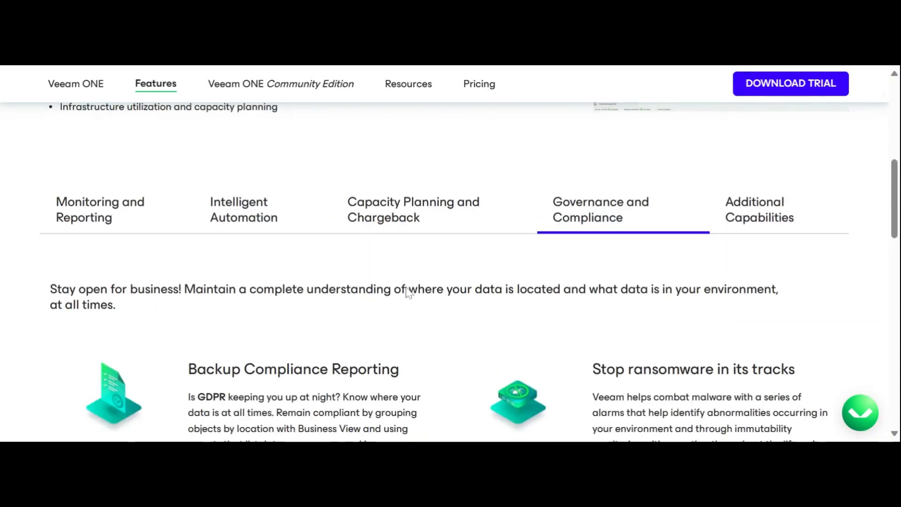
scroll(407, 292, "down", 5)
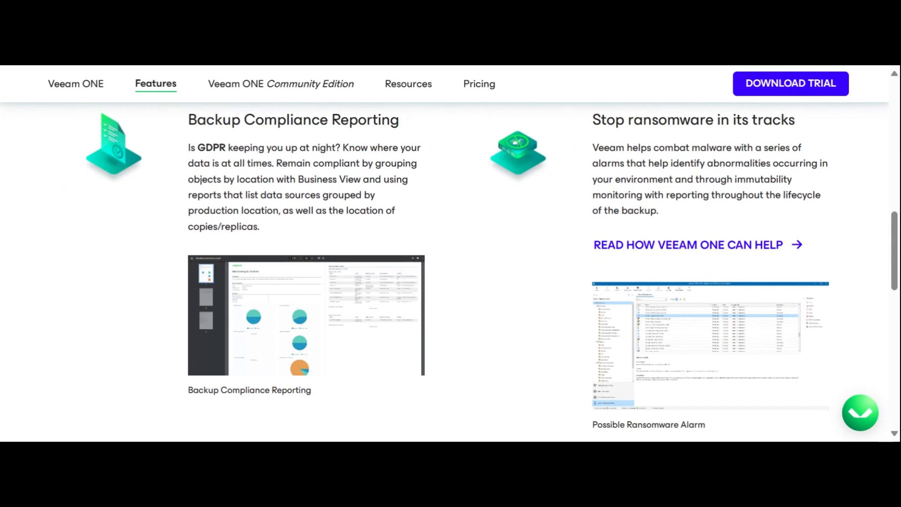
left_click_drag(593, 120, 802, 146)
scroll(718, 182, "up", 1)
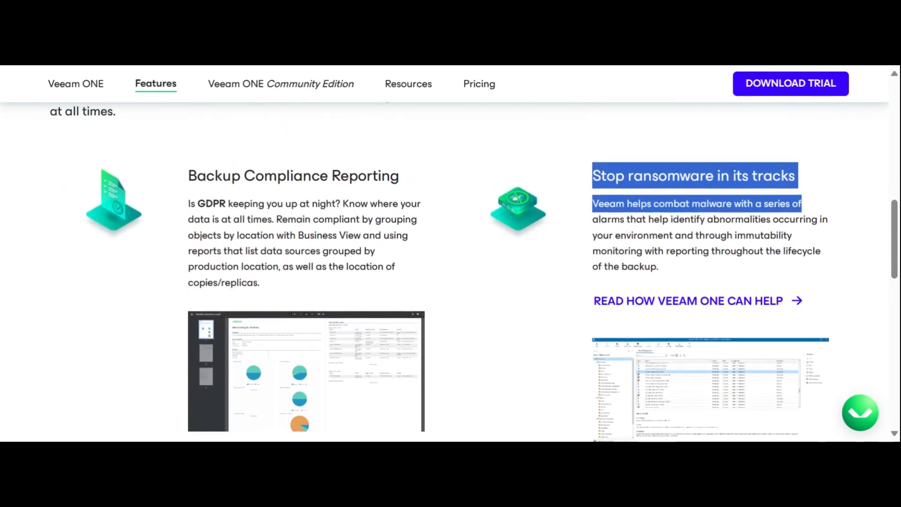
scroll(451, 254, "up", 1)
left_click_drag(662, 333, 834, 323)
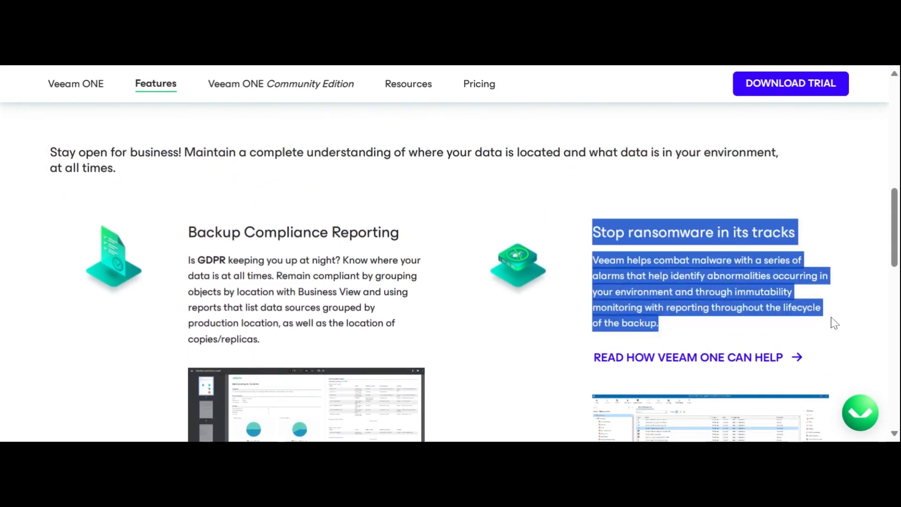
scroll(785, 333, "down", 1)
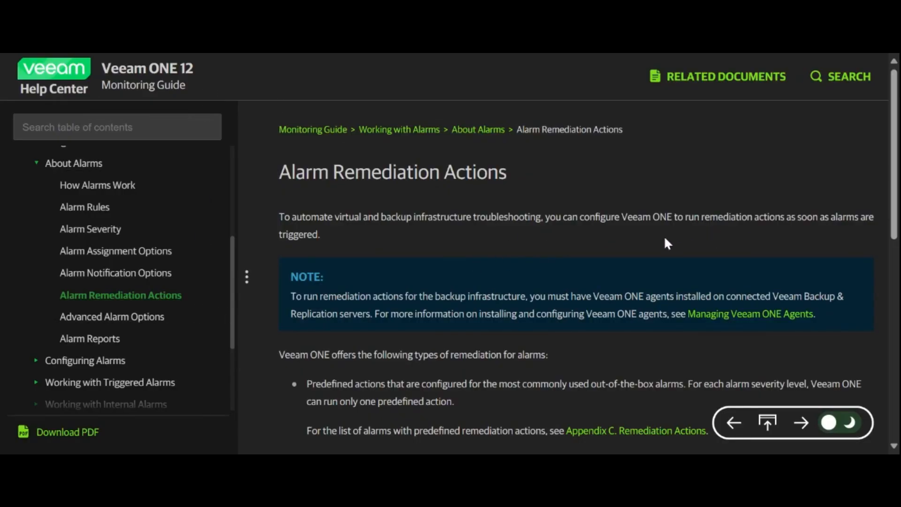
Read the remediation types and resolution types on the Alarm Remediation Actions page of the Veeam ONE 12 Monitoring Guide
scroll(459, 246, "down", 2)
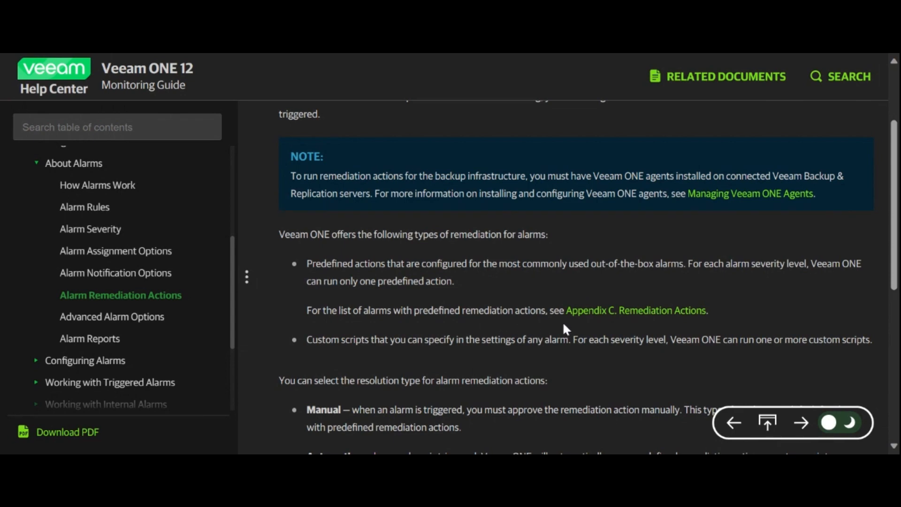
scroll(400, 316, "down", 1)
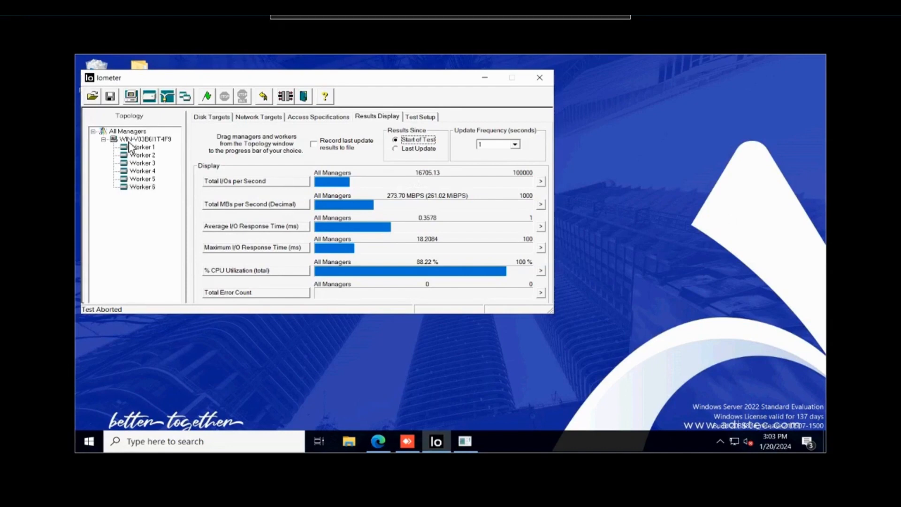
Switch to Iometer and check the disk targets of the workers listed under the manager, through Worker 6
left_click(213, 117)
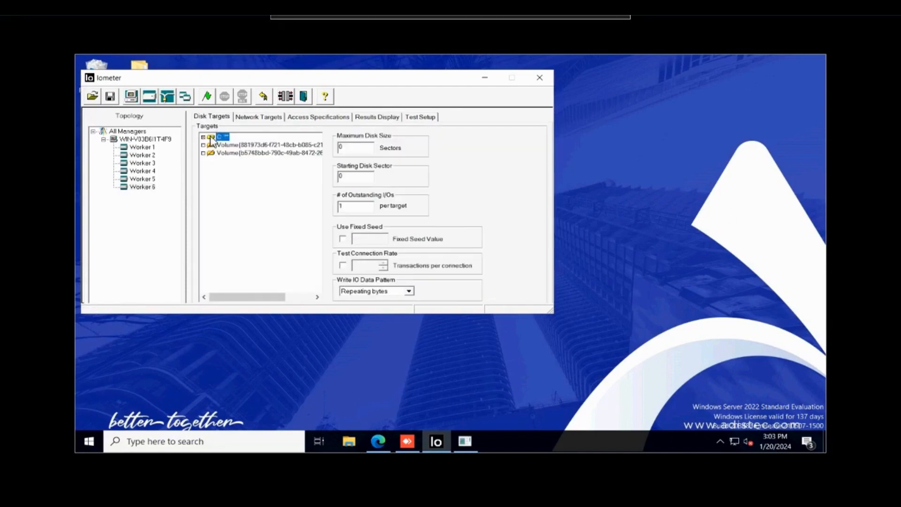
left_click(146, 148)
left_click(149, 162)
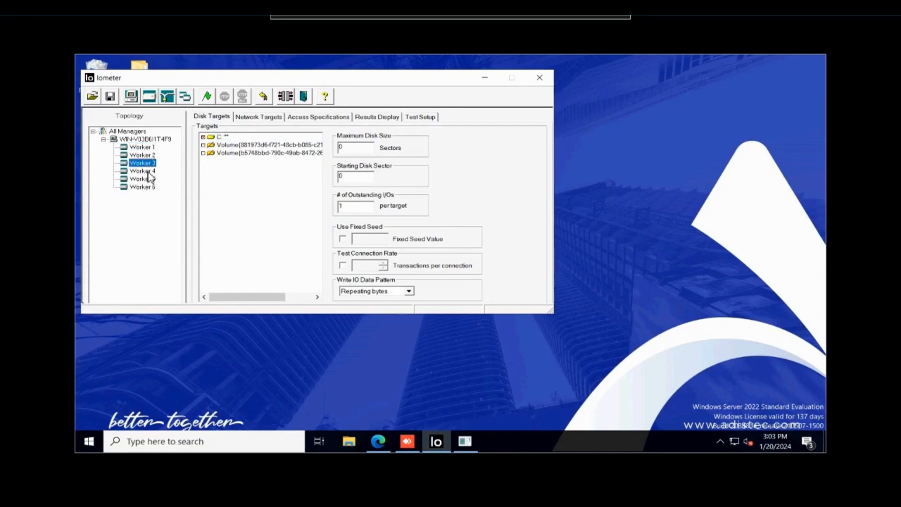
left_click(149, 173)
left_click(149, 180)
left_click(151, 189)
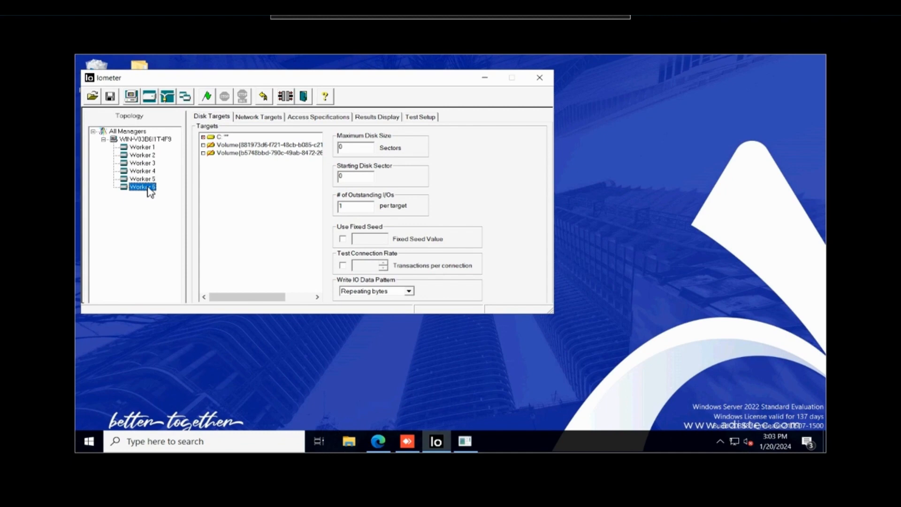
left_click(214, 118)
Check the access specifications assigned to each of the six workers, from Worker 1 to Worker 6
left_click(157, 148)
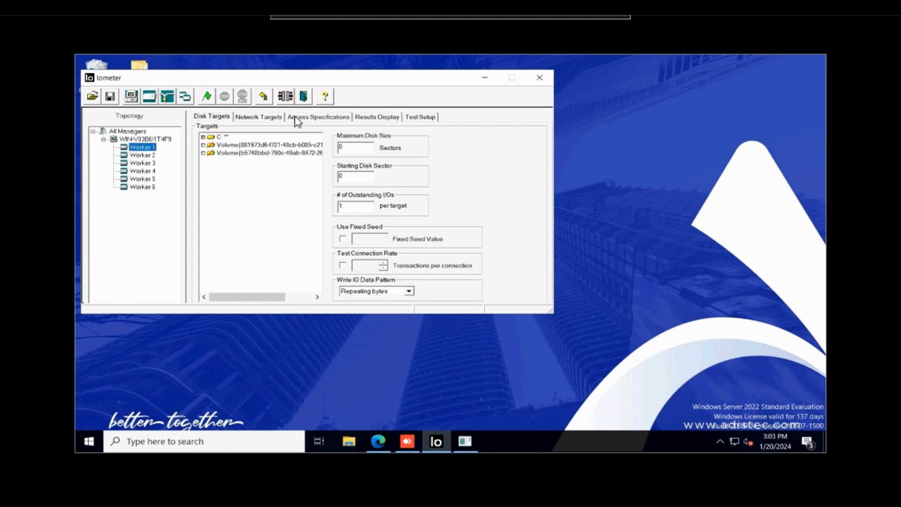
left_click(326, 119)
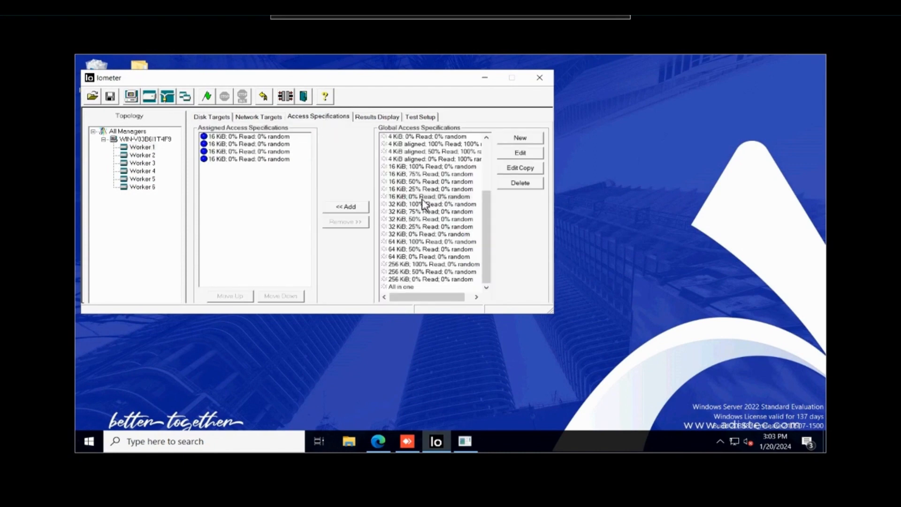
left_click(151, 157)
left_click(150, 164)
left_click(143, 172)
left_click(146, 180)
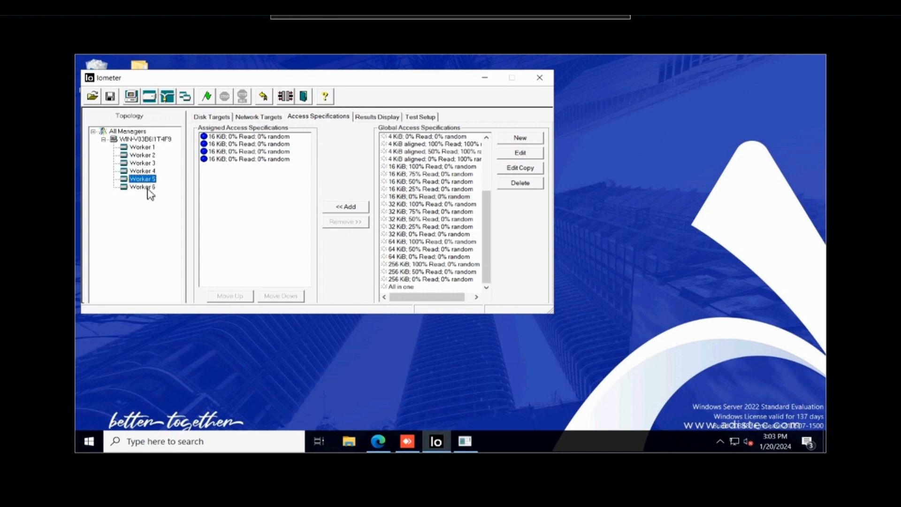
left_click(147, 188)
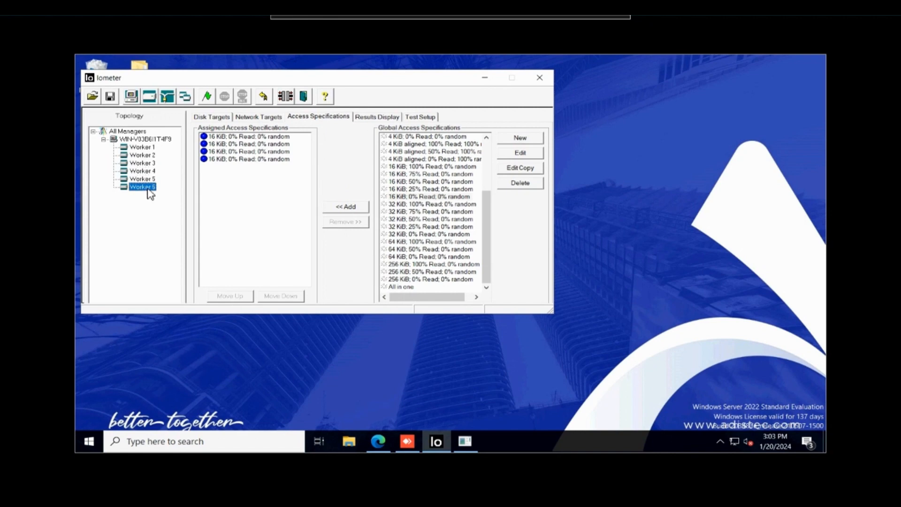
Try starting the Iometer tests and cancel saving the results file
left_click(208, 98)
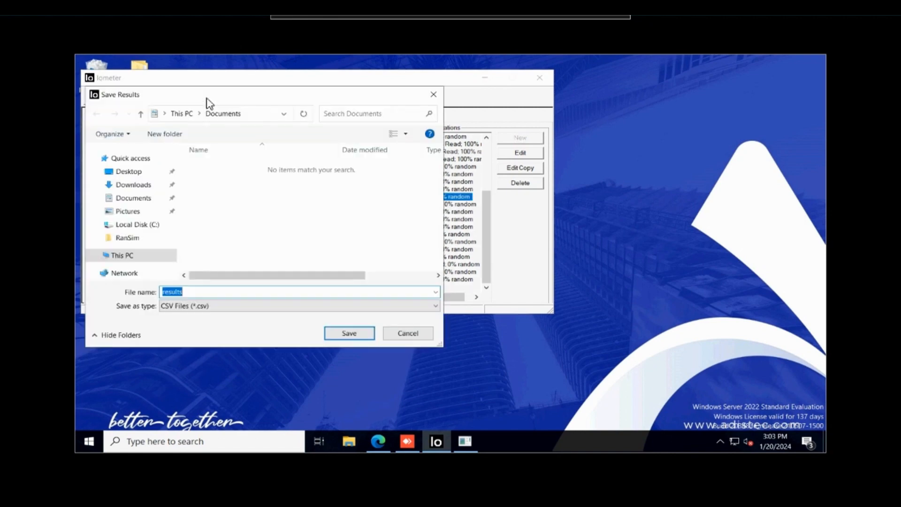
left_click(401, 334)
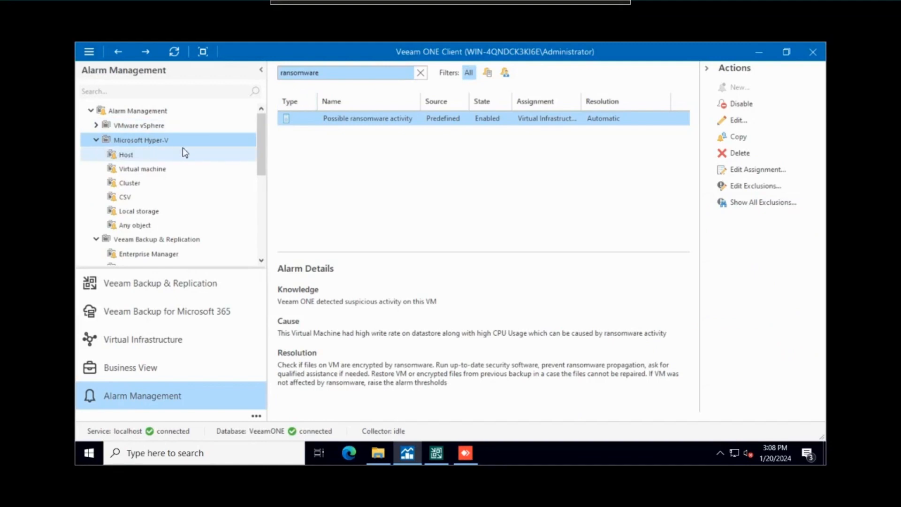
In Veeam ONE Client, open the Possible ransomware activity alarm for Hyper-V virtual machines for editing and display its rules
left_click(150, 170)
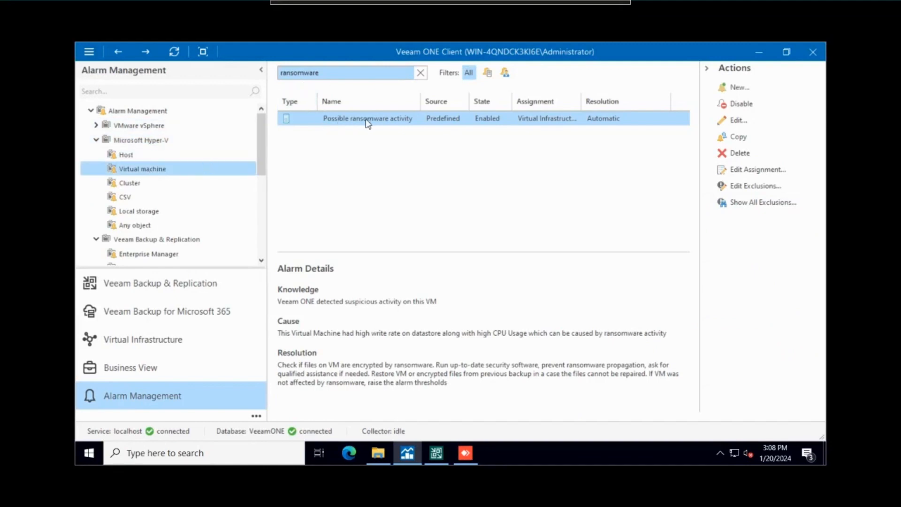
right_click(321, 126)
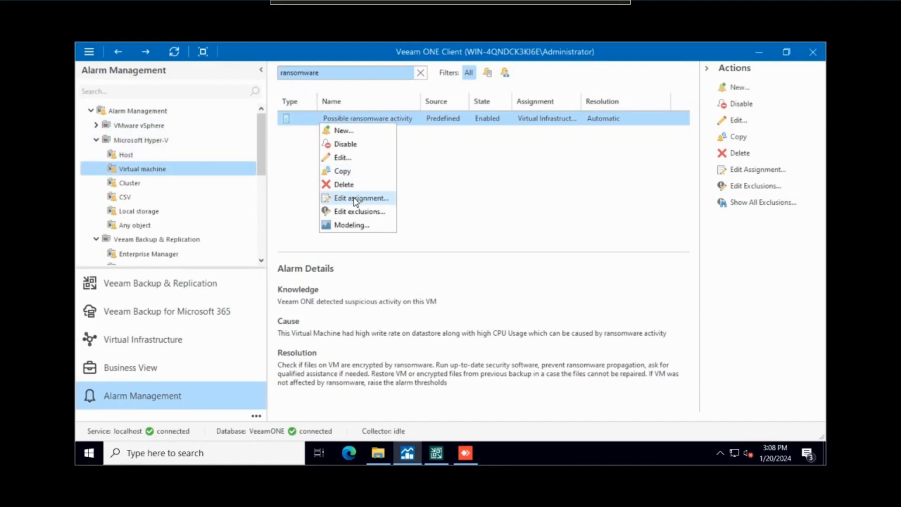
left_click(343, 159)
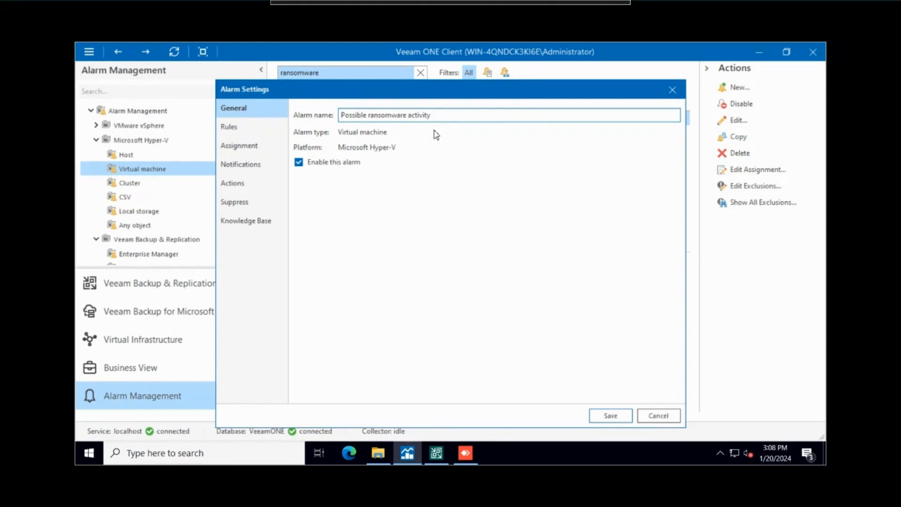
left_click(228, 134)
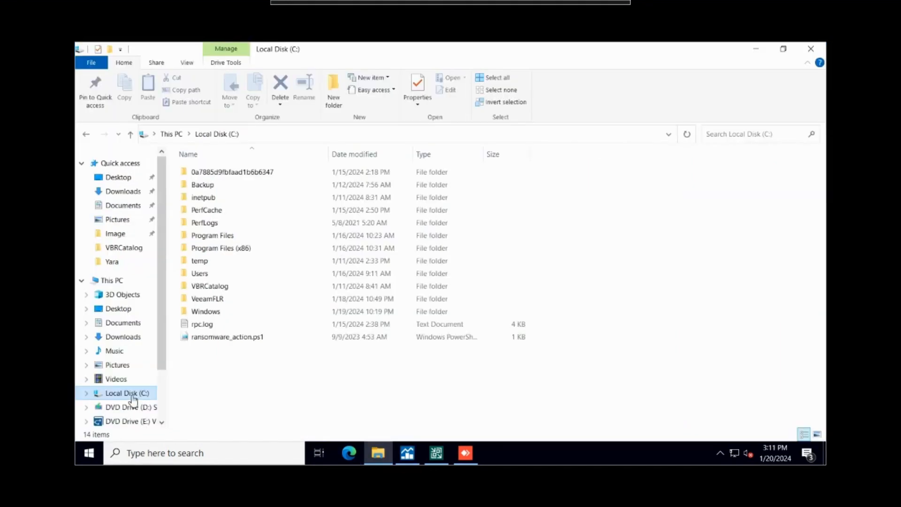
Open ransomware_action.ps1 from the C: drive in PowerShell ISE, enlarge the script area to examine the whole code, and close the editor
left_click(228, 331)
right_click(227, 332)
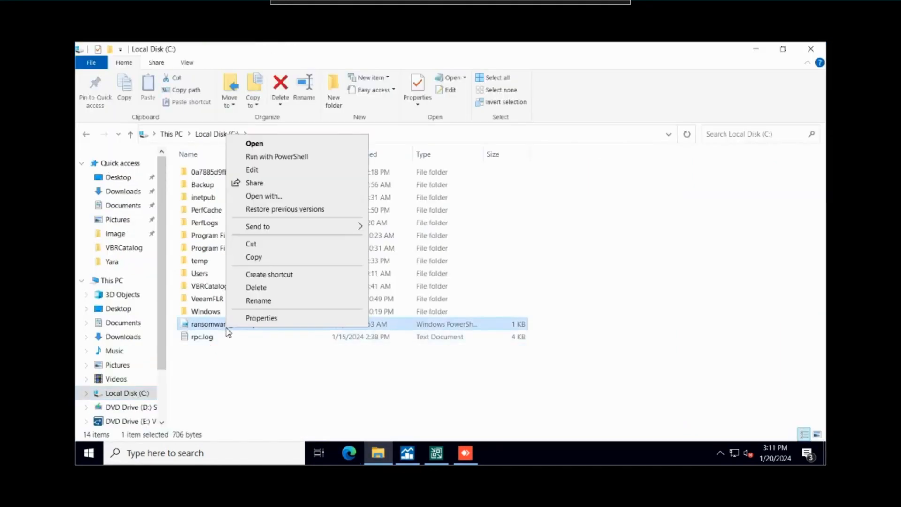
left_click(283, 170)
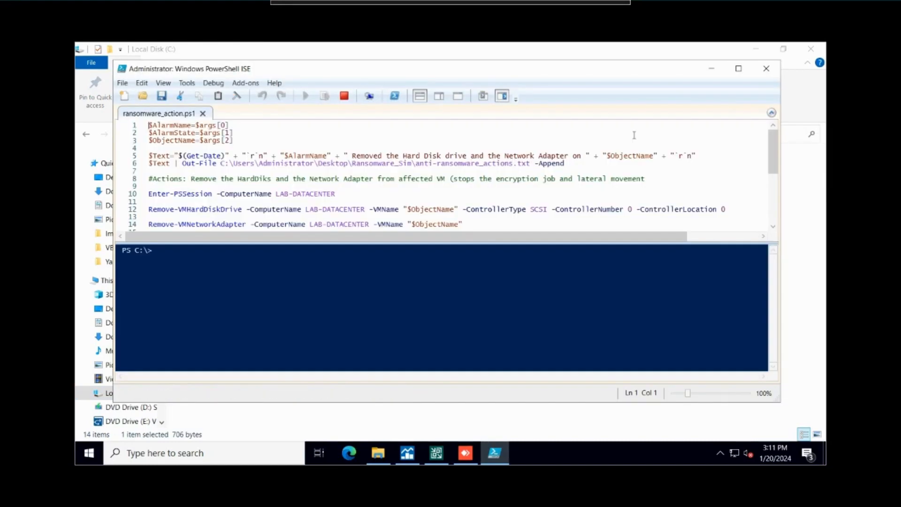
left_click_drag(656, 243, 647, 327)
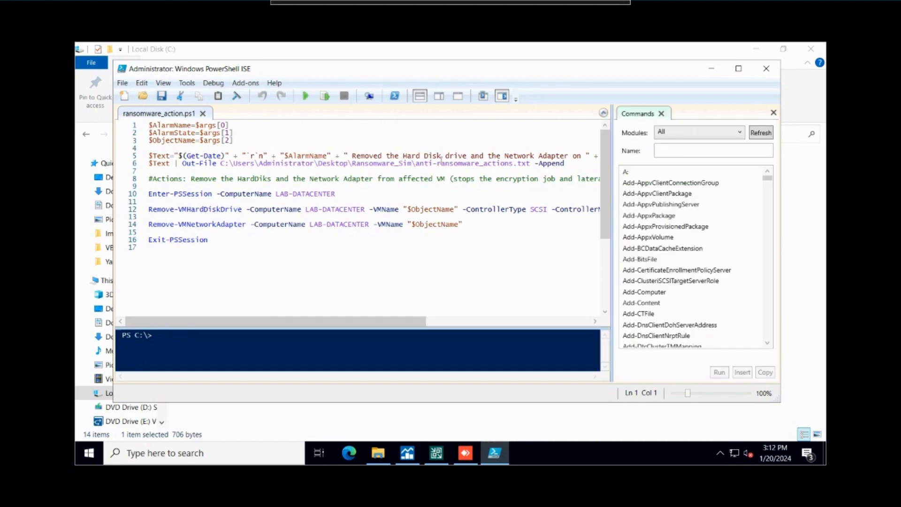
left_click(773, 113)
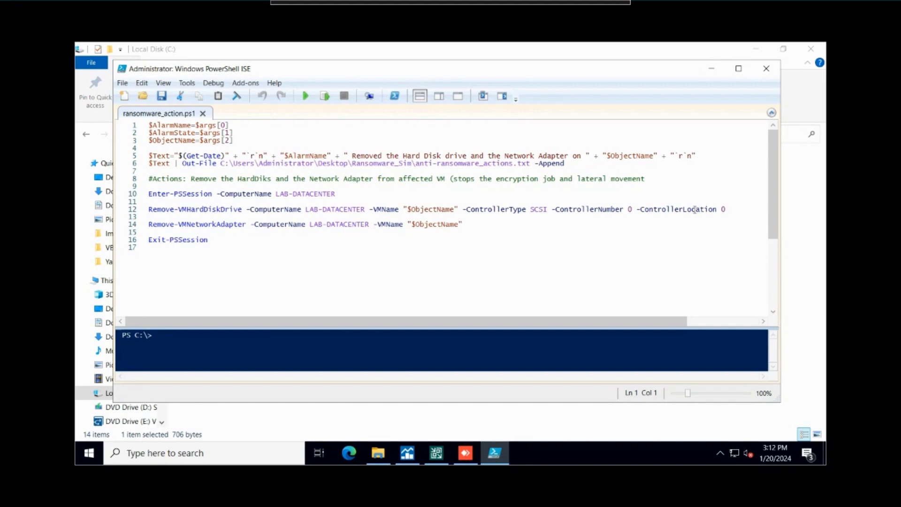
left_click(768, 70)
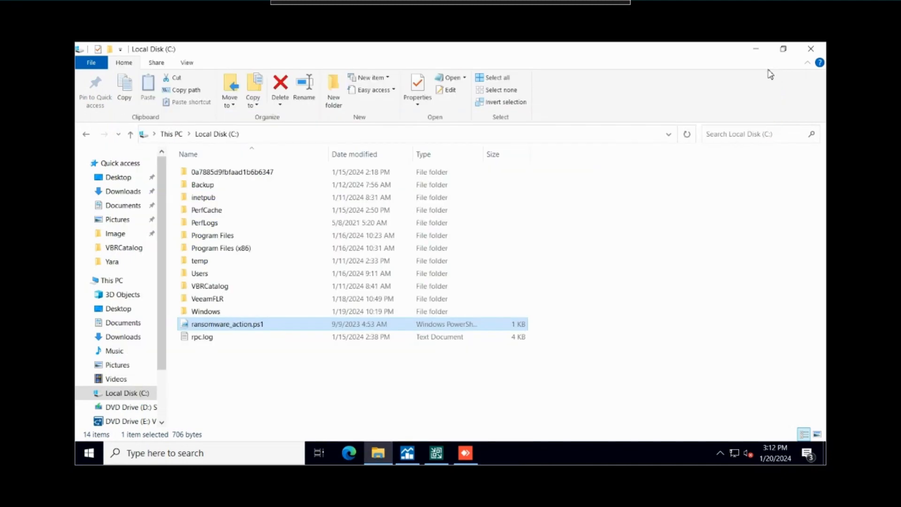
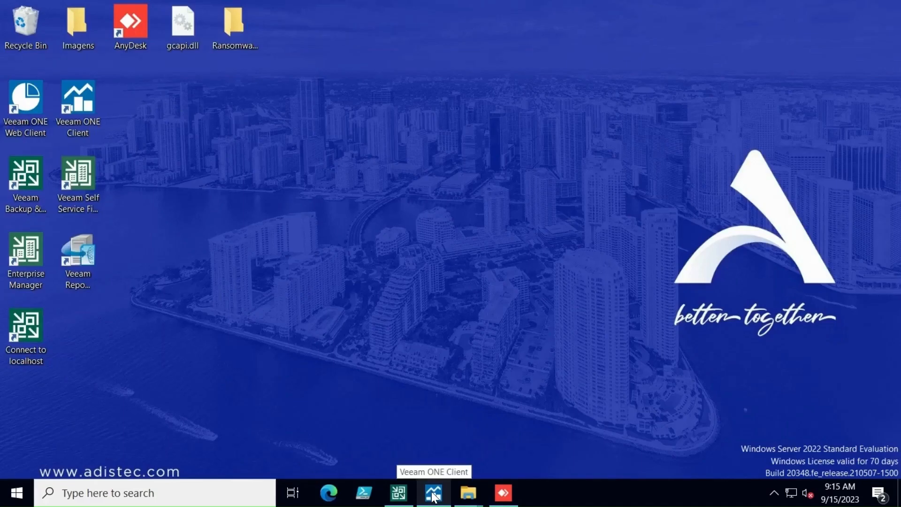
Switch to Veeam ONE Client and examine the Possible ransomware activity alarm details for VM04-VEEAMSQL, from description to custom notes
left_click(432, 492)
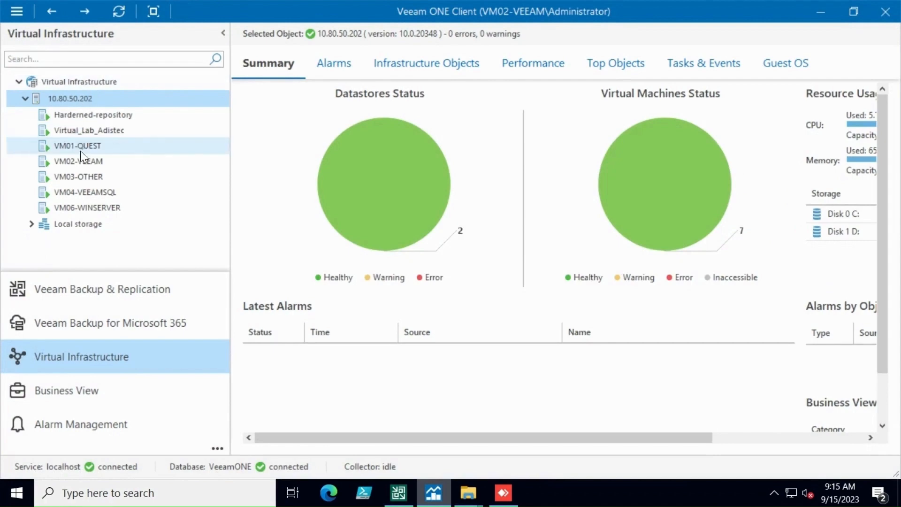
left_click(331, 64)
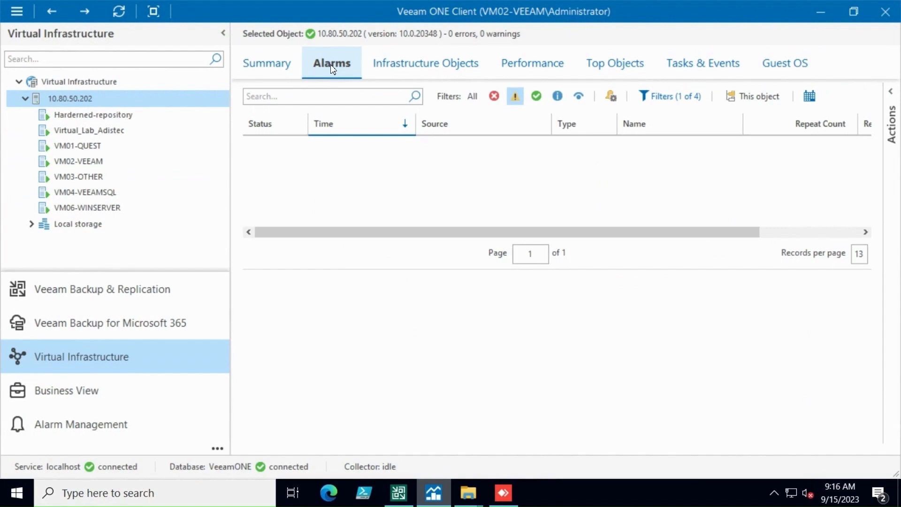
left_click(110, 193)
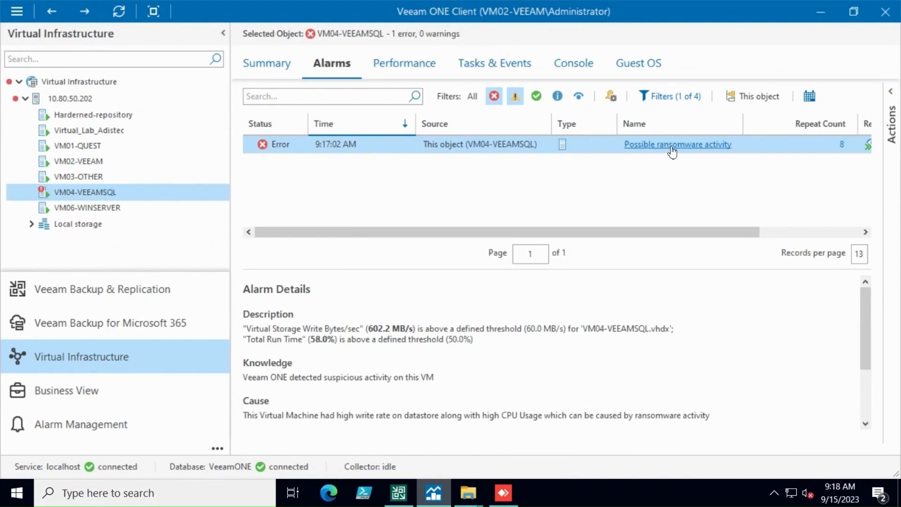
scroll(345, 298, "down", 2)
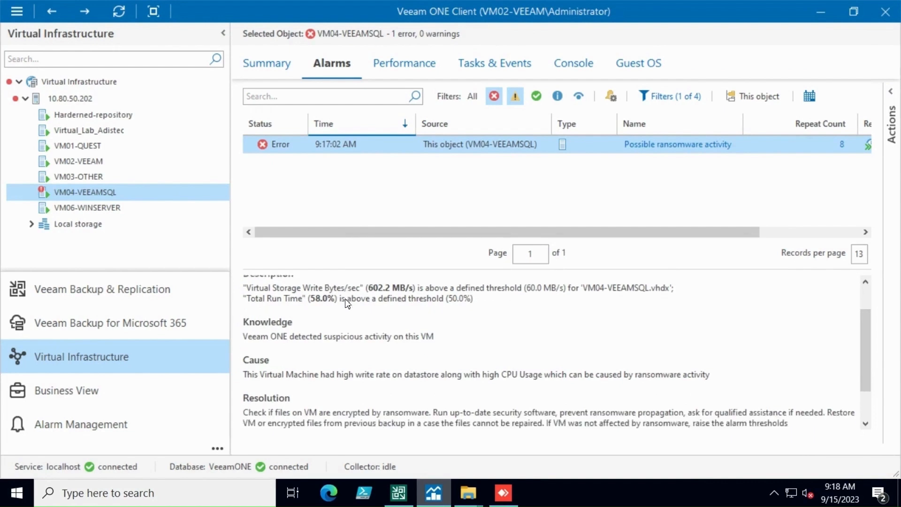
scroll(344, 319, "down", 2)
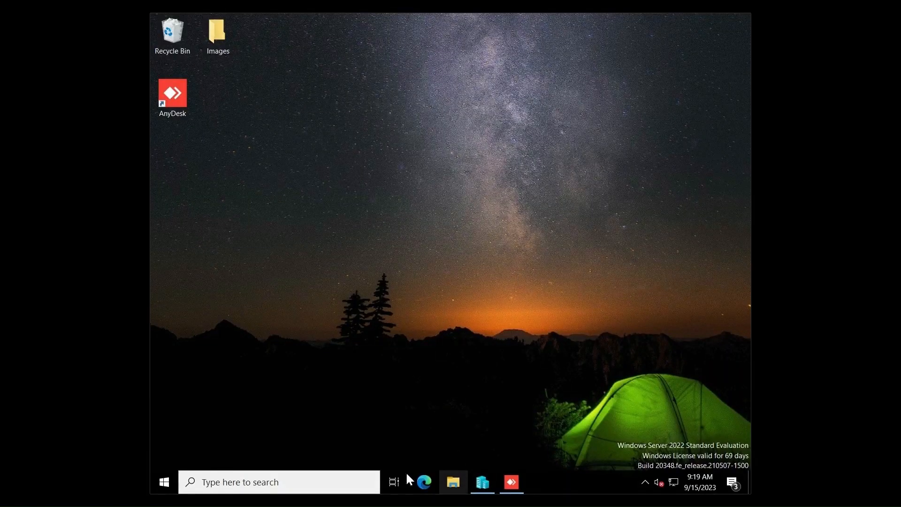
In Hyper-V Manager, check the hard drive and network adapter settings of VM04-VEEAMSQL, including the available virtual switches, without changing anything
left_click(483, 484)
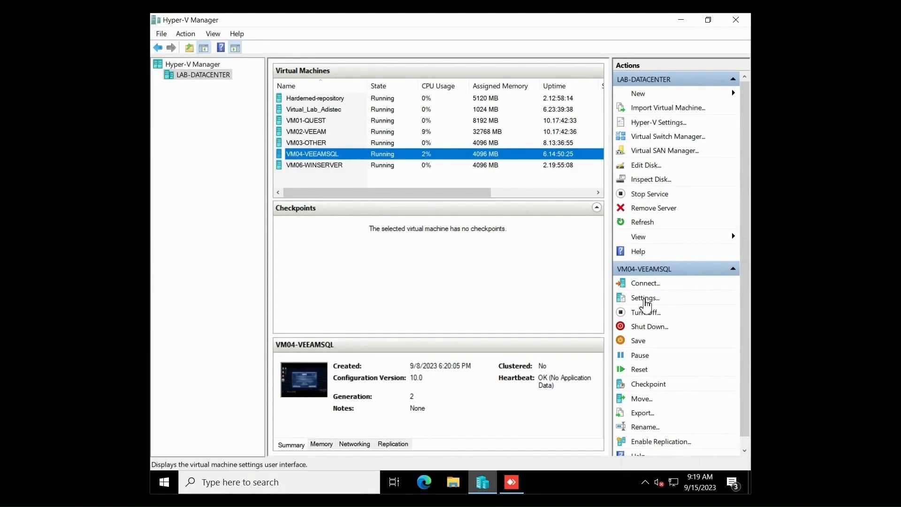
left_click(645, 300)
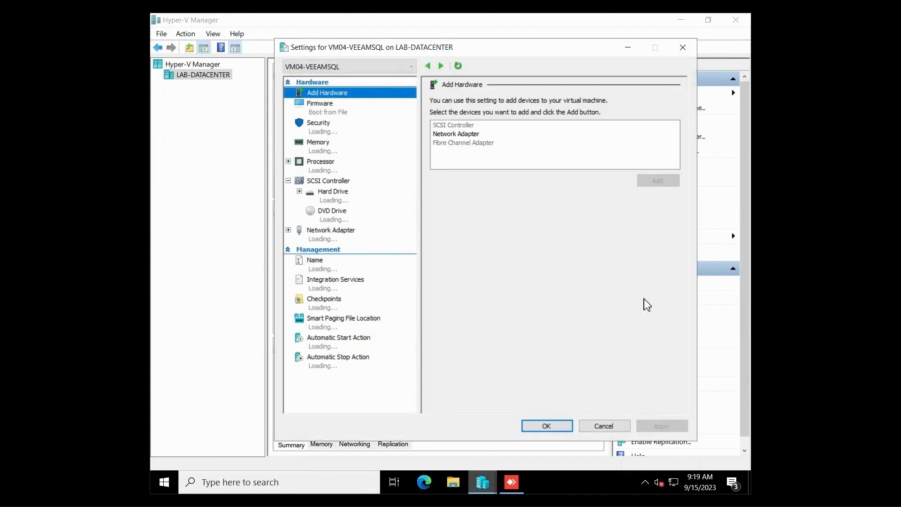
left_click(347, 201)
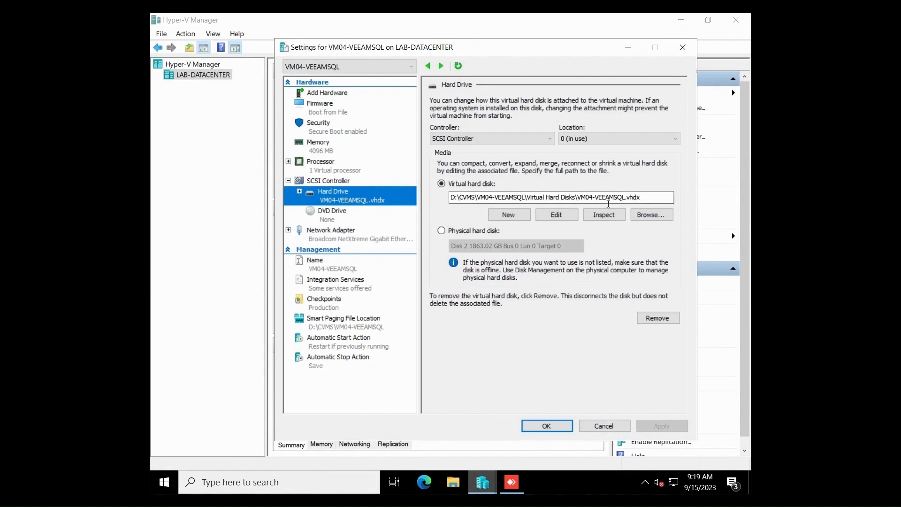
left_click(346, 234)
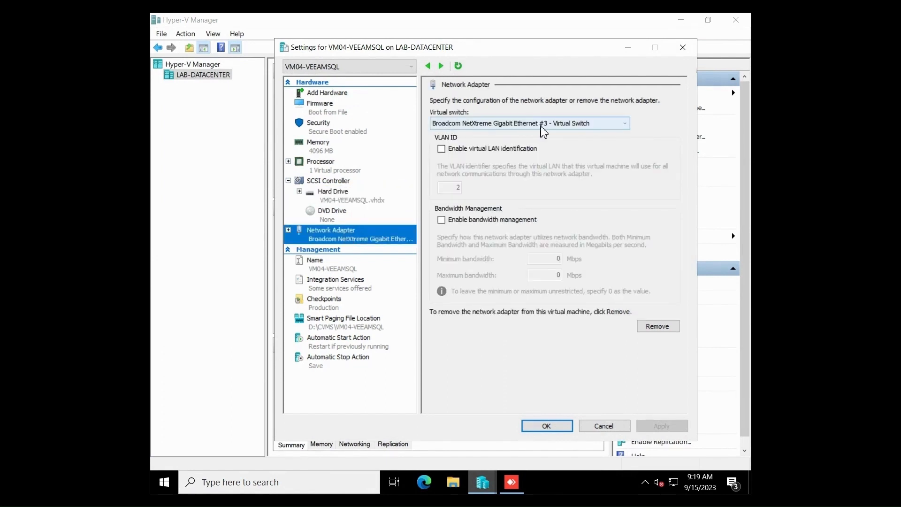
left_click(623, 126)
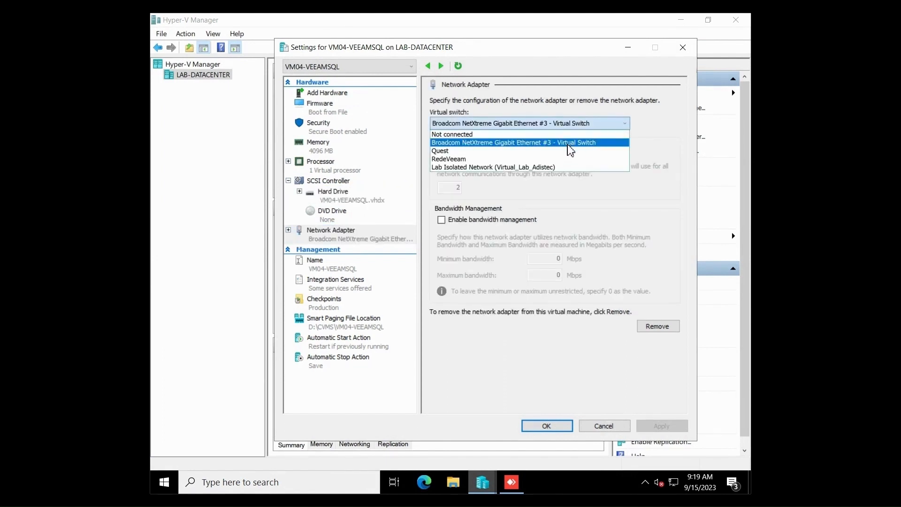
left_click(497, 357)
left_click(604, 425)
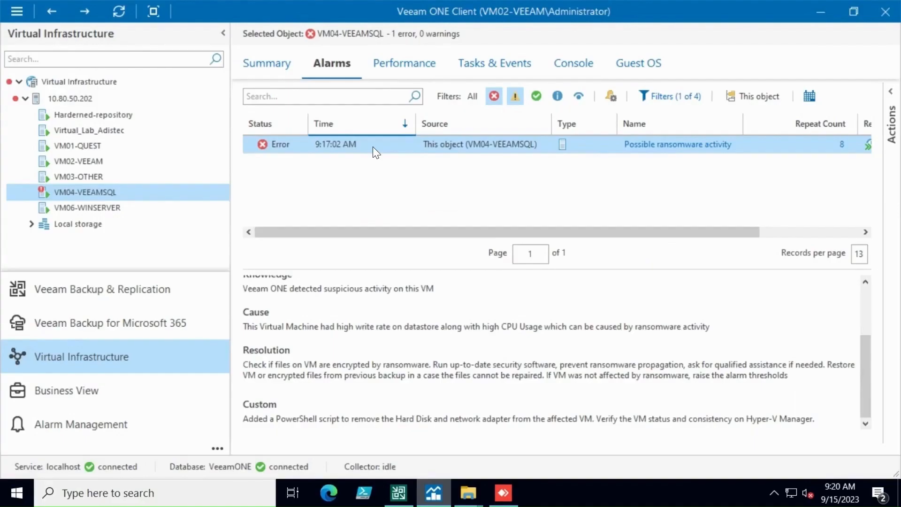
Approve all actions for the VM04-VEEAMSQL ransomware alarm with the comment "ransomware recovery", and reopen the VM's settings in Hyper-V Manager
right_click(375, 151)
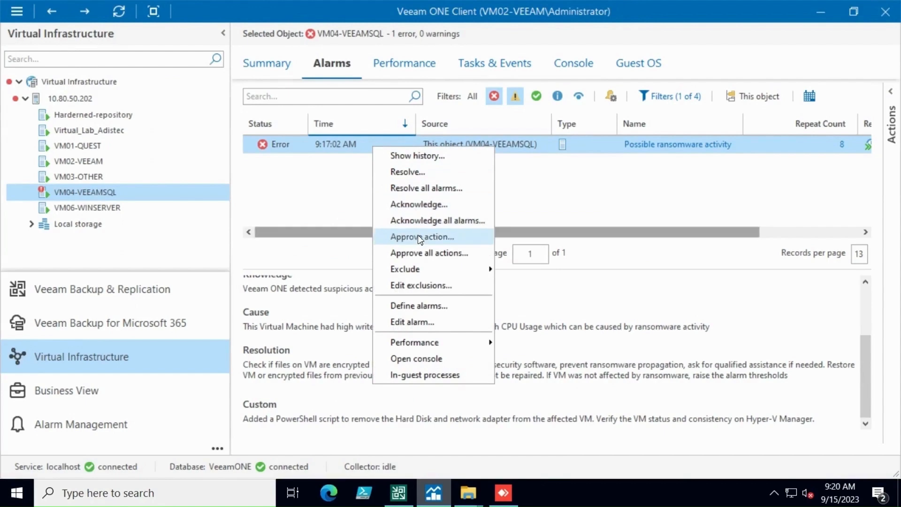
left_click(265, 422)
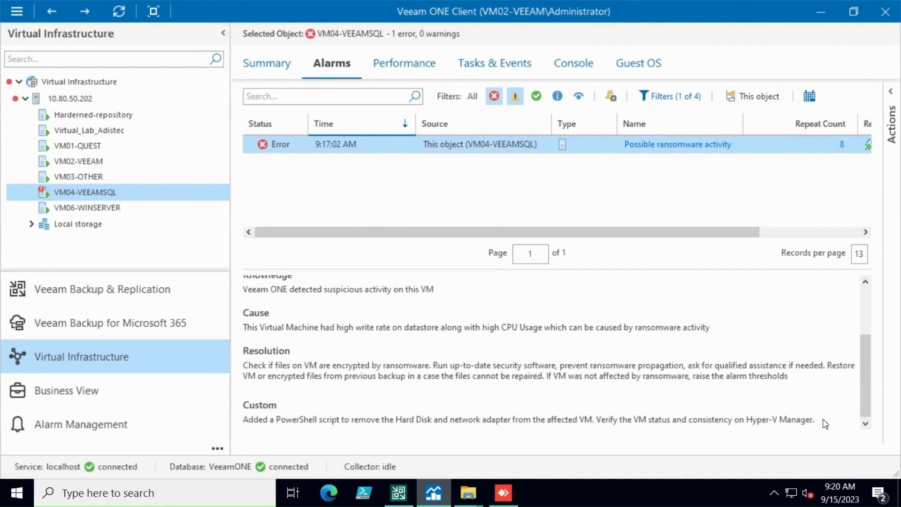
right_click(399, 146)
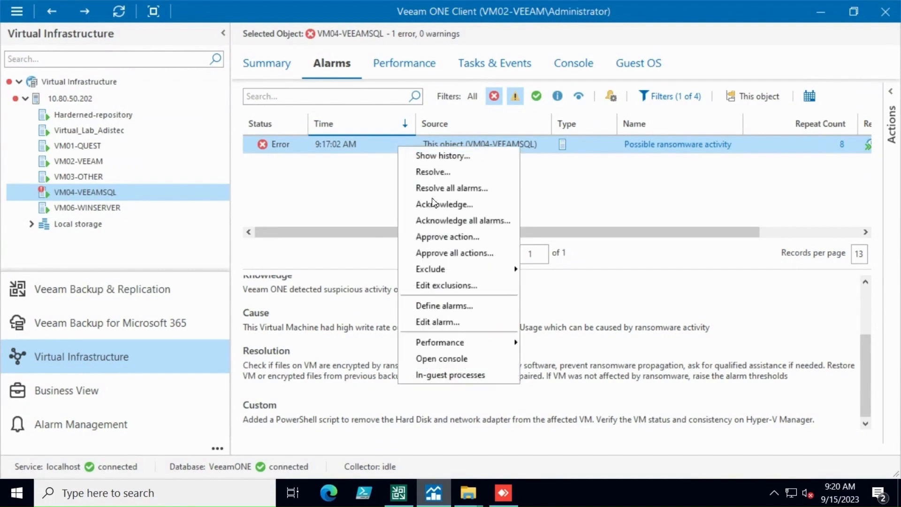
left_click(458, 252)
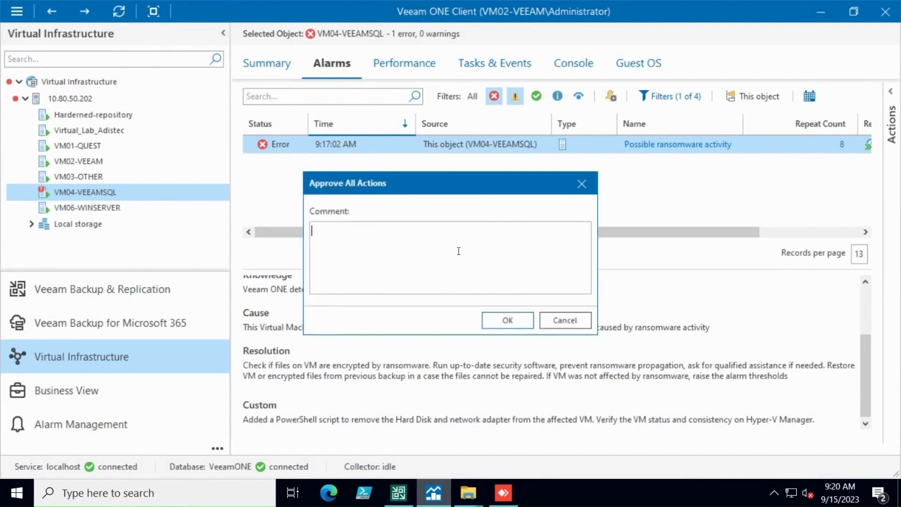
type("ransomware recpvery")
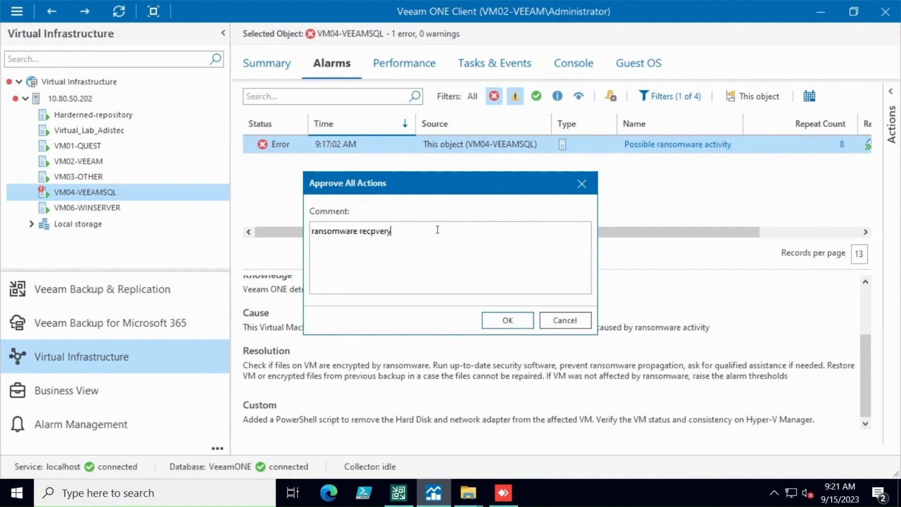
key("BackSpace")
key("BackSpace")
key("BackSpace")
key("BackSpace")
key("BackSpace")
type("overy")
left_click(501, 320)
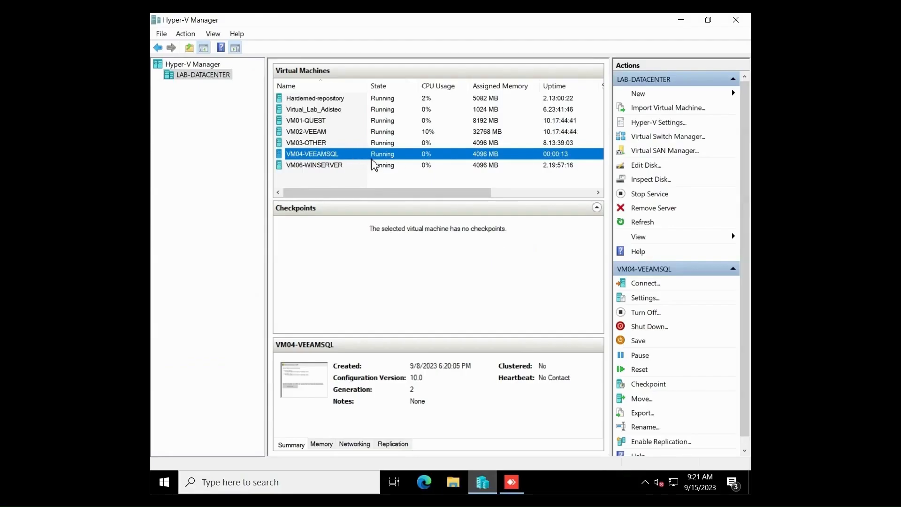
left_click(650, 298)
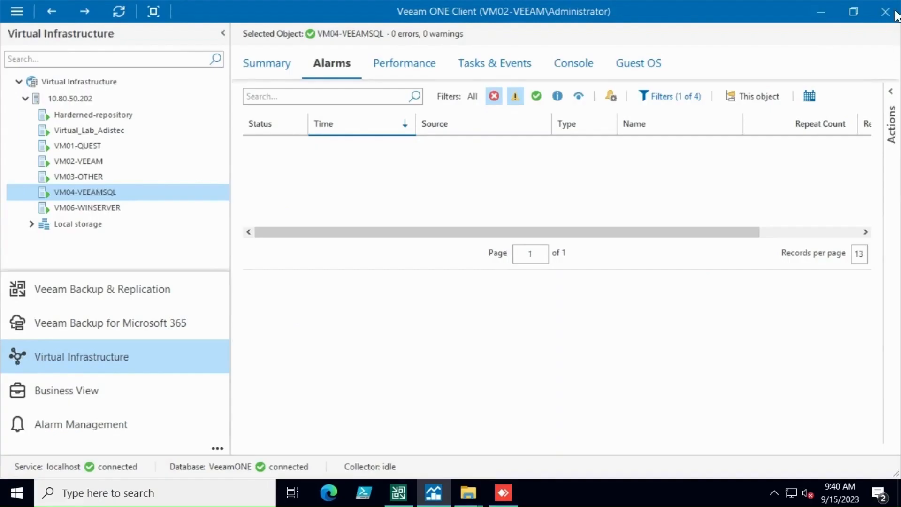
Minimize Veeam ONE Client, switch to Veeam Backup and Replication, and review the backup jobs and the backup repositories
left_click(820, 9)
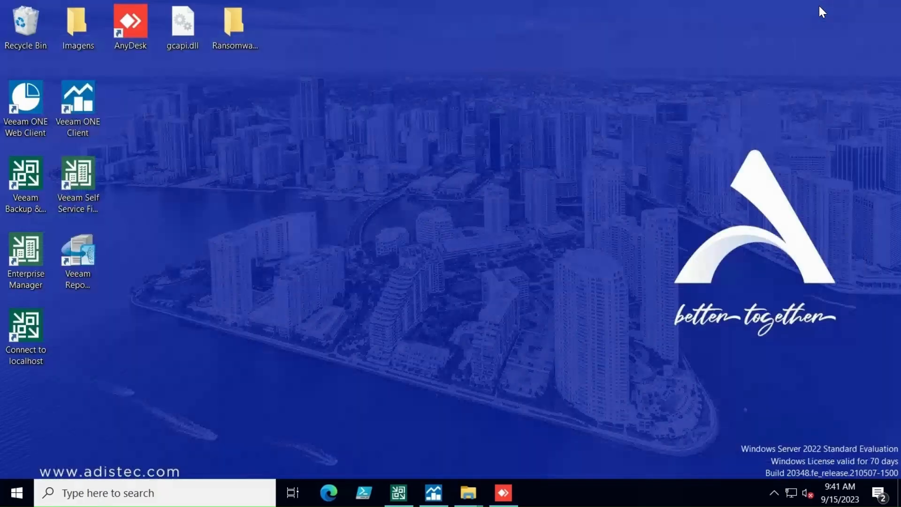
left_click(398, 494)
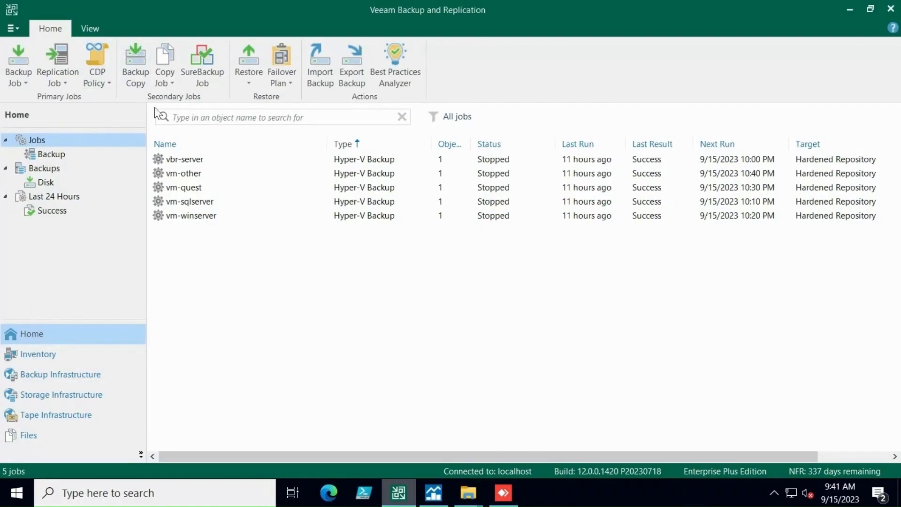
left_click(53, 375)
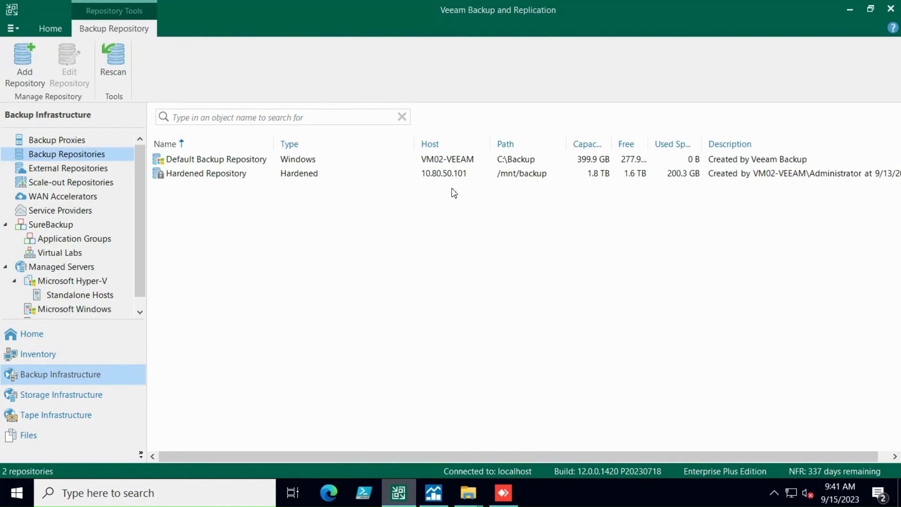
Try to delete the VM04-VEEAMSQL machine from the vm-sqlserver disk backup and close the deletion log
left_click(24, 335)
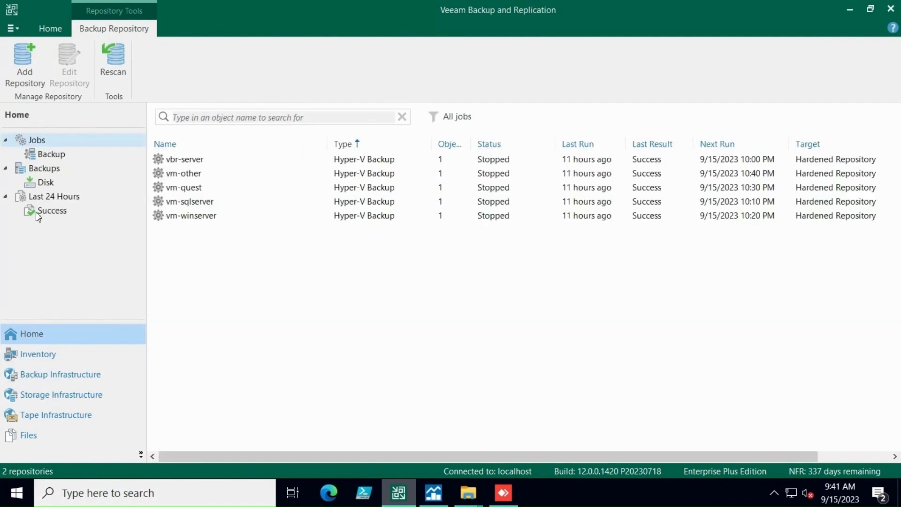
left_click(43, 184)
right_click(242, 209)
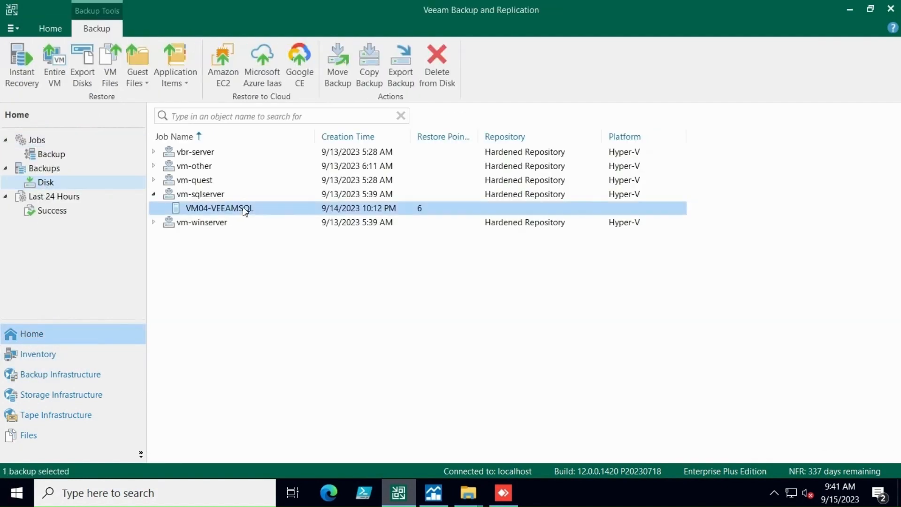
left_click(285, 385)
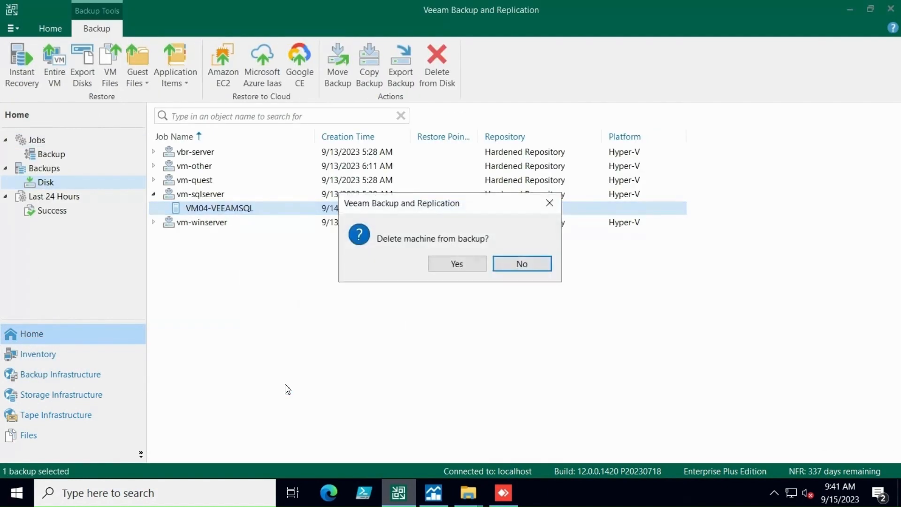
left_click(462, 266)
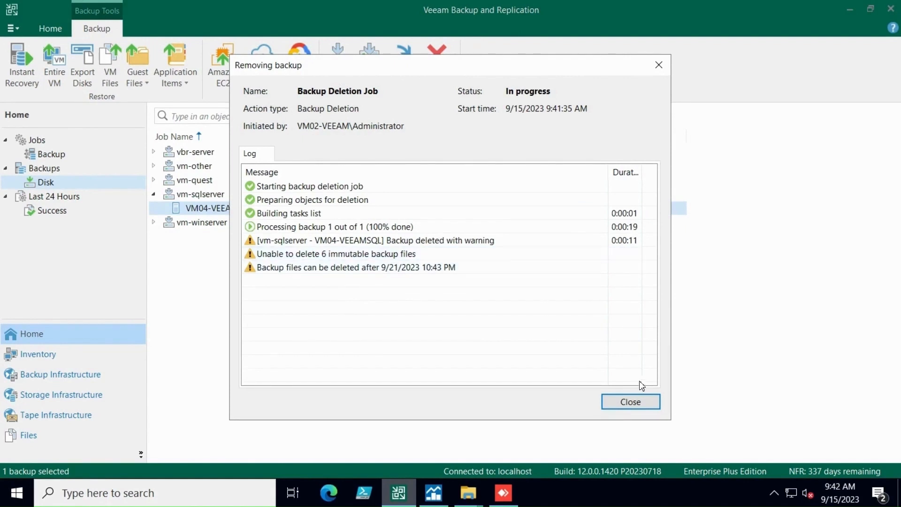
left_click(629, 402)
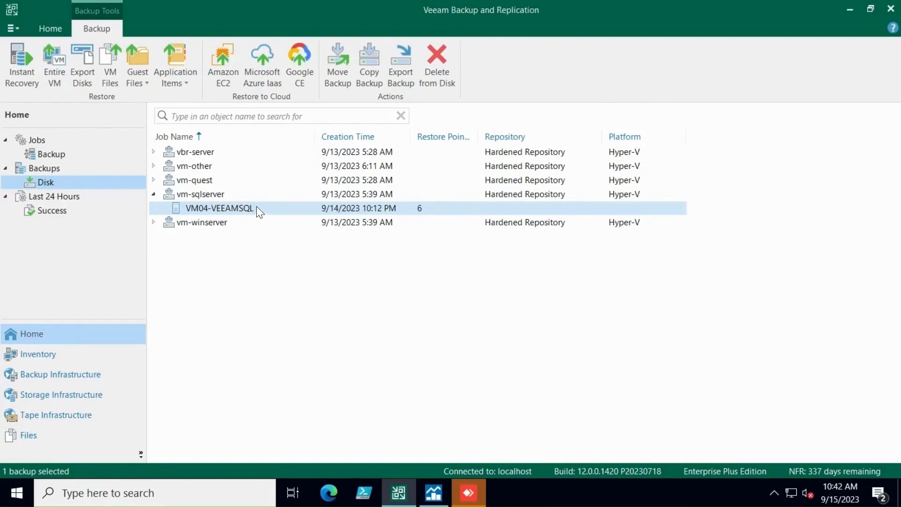
Start a Microsoft Hyper-V restore from backup, choosing entire VM restore with Instant recovery to Microsoft Hyper-V
left_click(46, 28)
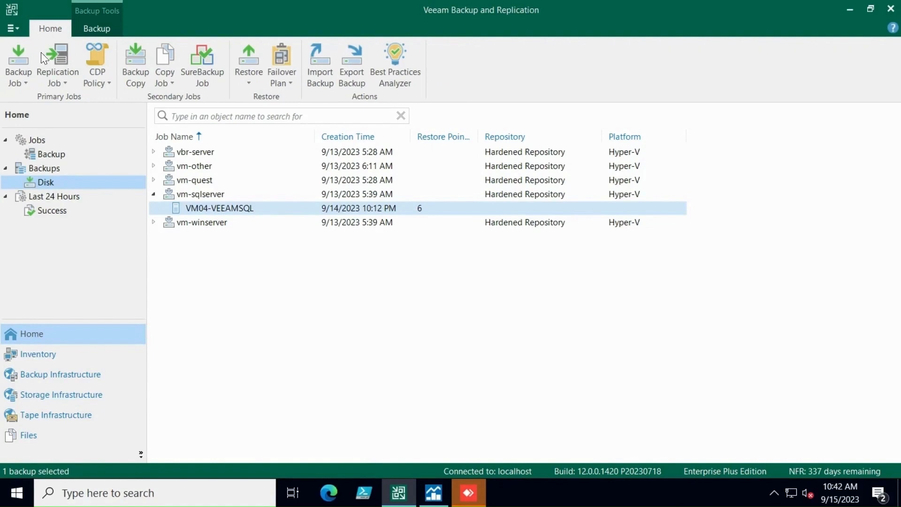
left_click(247, 69)
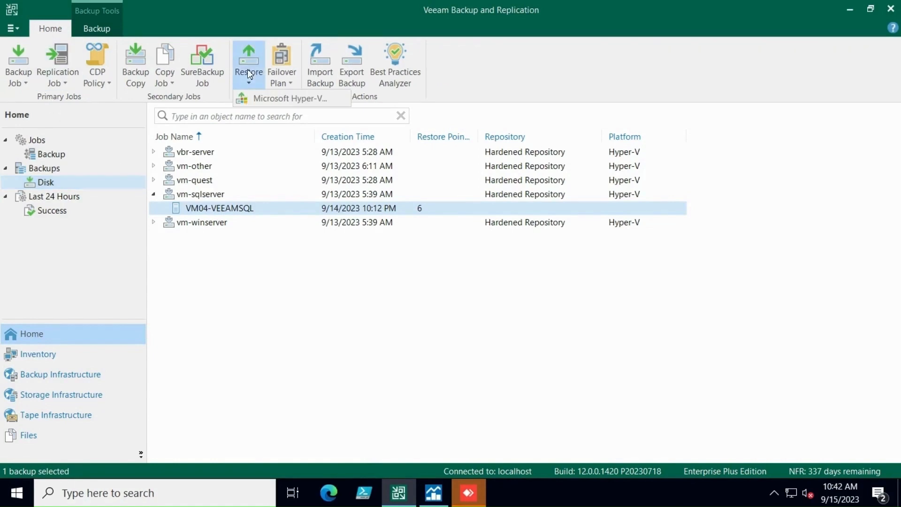
left_click(271, 100)
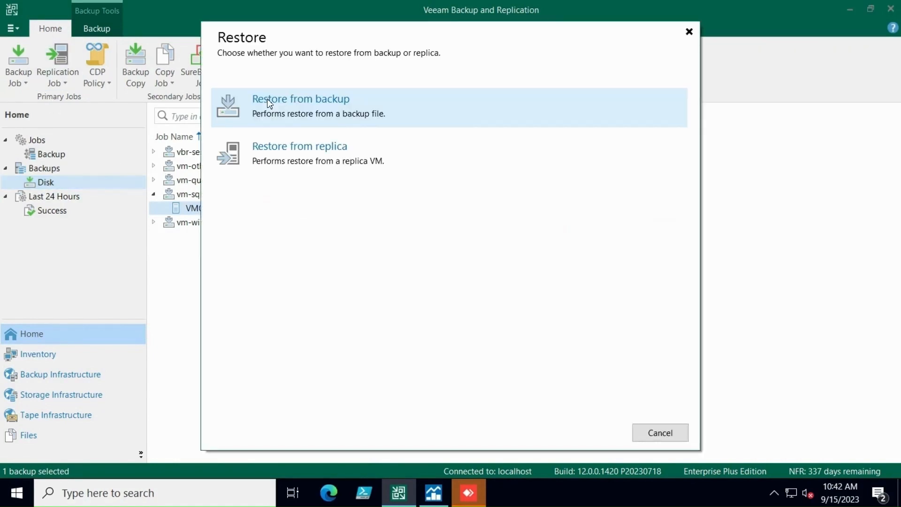
left_click(479, 119)
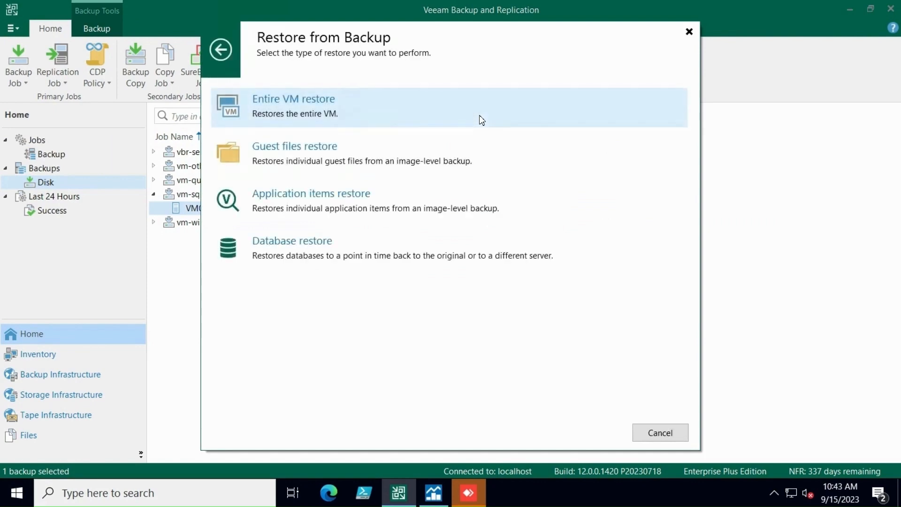
left_click(482, 120)
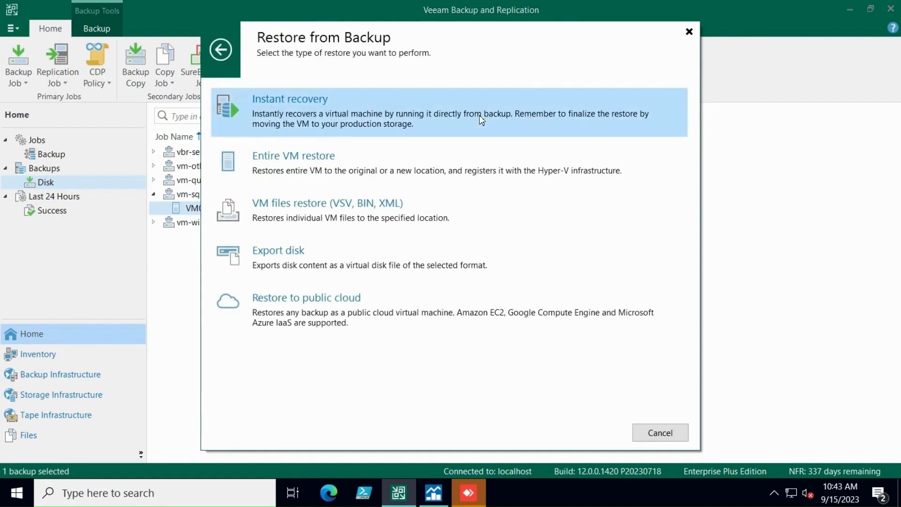
left_click(480, 119)
left_click(480, 118)
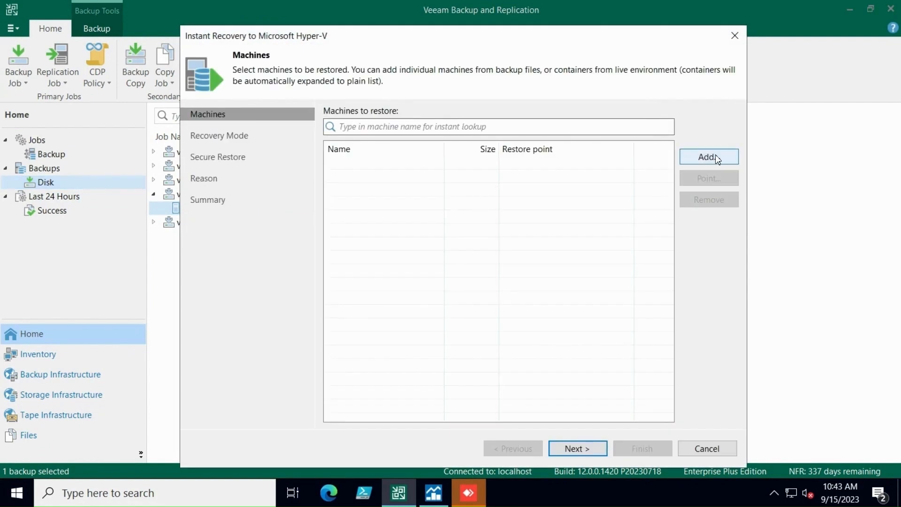
Add VM04-VEEAMSQL from the vm-sqlserver backup to the machines to restore
left_click(716, 154)
left_click(719, 187)
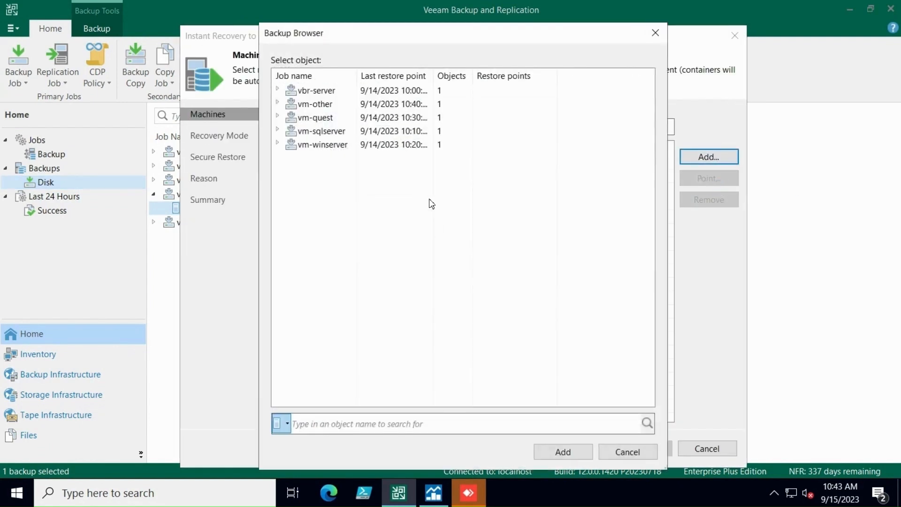
left_click(278, 131)
left_click(323, 148)
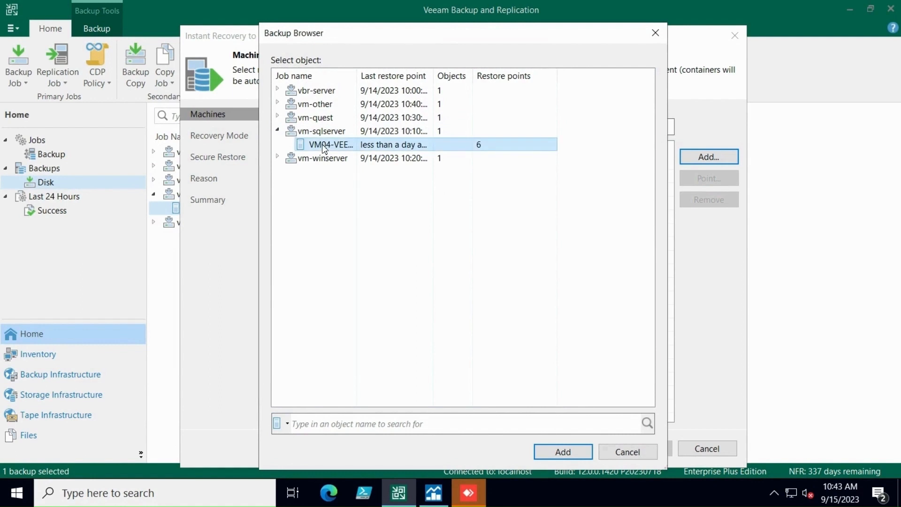
left_click(558, 453)
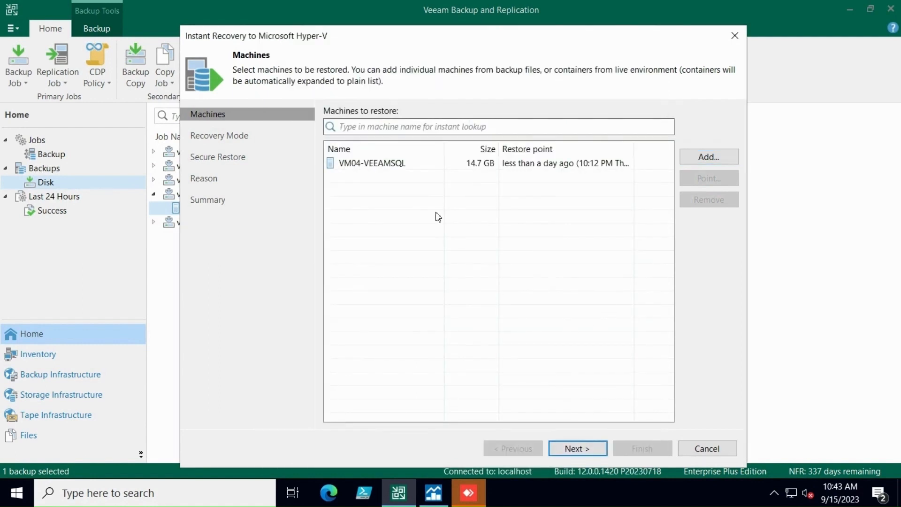
Choose restore to the original location and enable the pre-recovery malware scan, set to abort VM recovery if malware is found
left_click(584, 448)
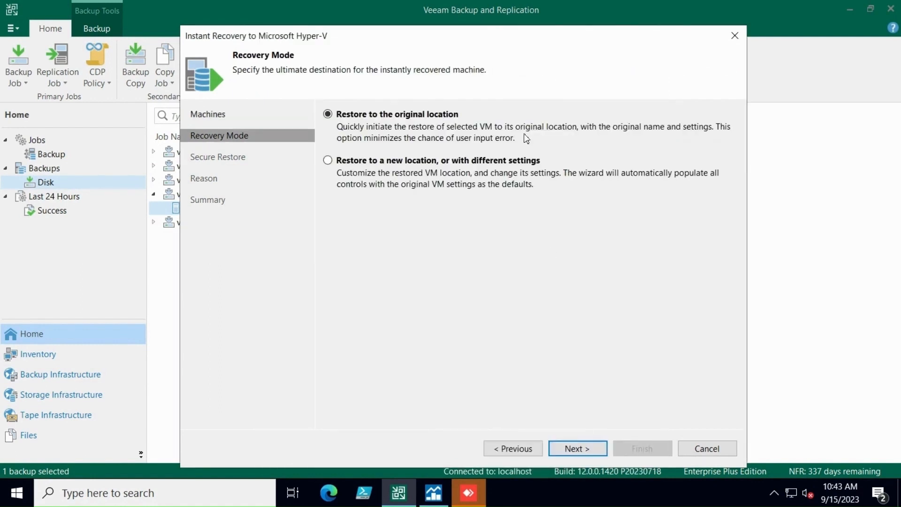
left_click(592, 449)
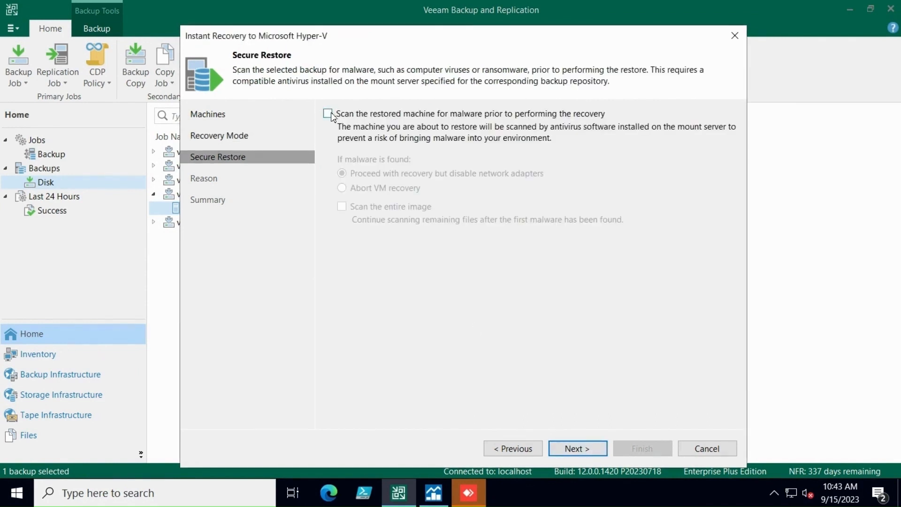
left_click(328, 114)
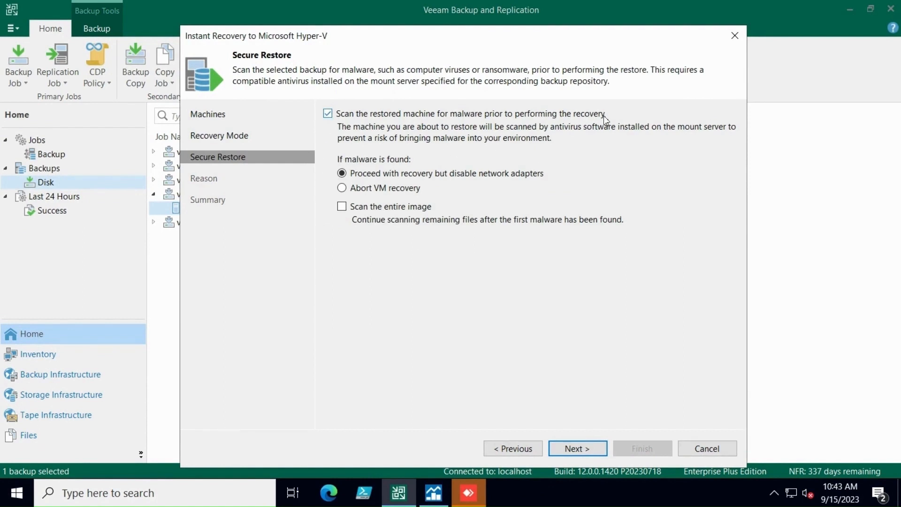
left_click(393, 189)
left_click(577, 449)
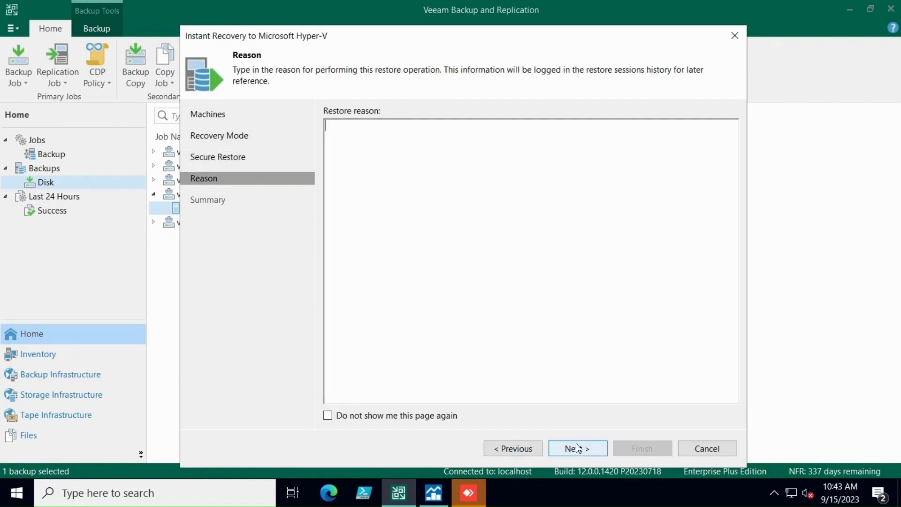
Enter "Ransomware recovery" as the restore reason and continue to the summary
type("Ransomware")
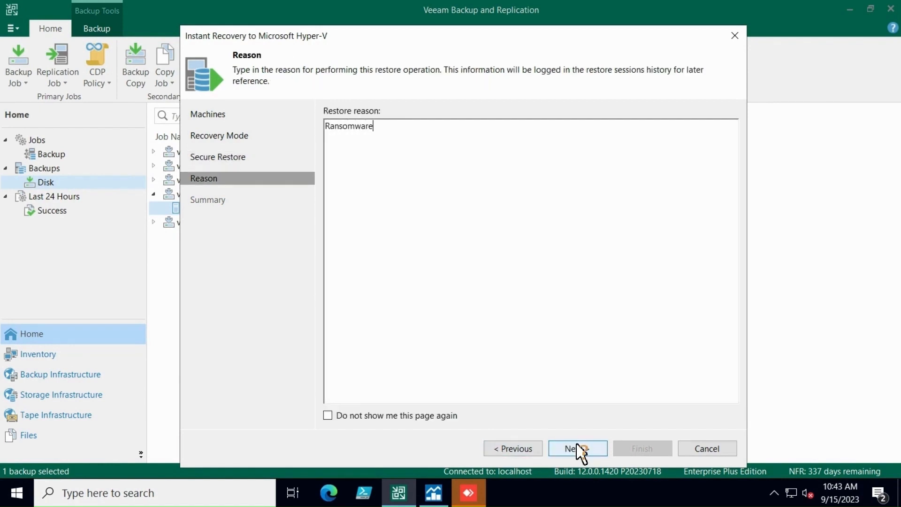
type(" recovert")
key("BackSpace")
type("y")
left_click(581, 449)
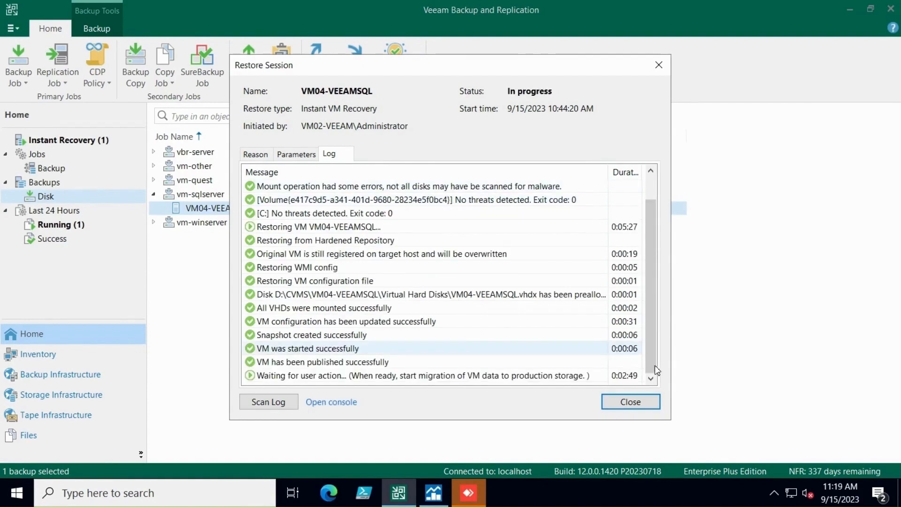
Close the restore session log and open the VM console of the instantly recovered VM04-VEEAMSQL
left_click(631, 402)
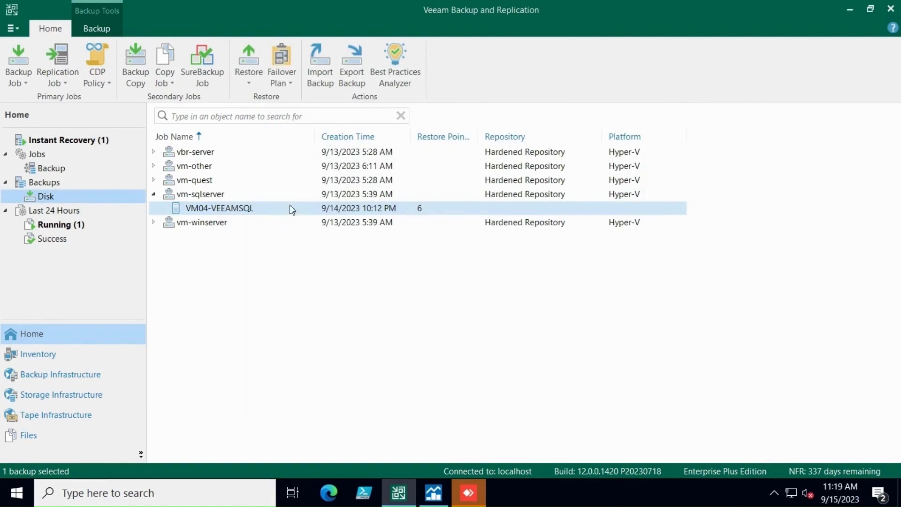
left_click(106, 141)
left_click(205, 148)
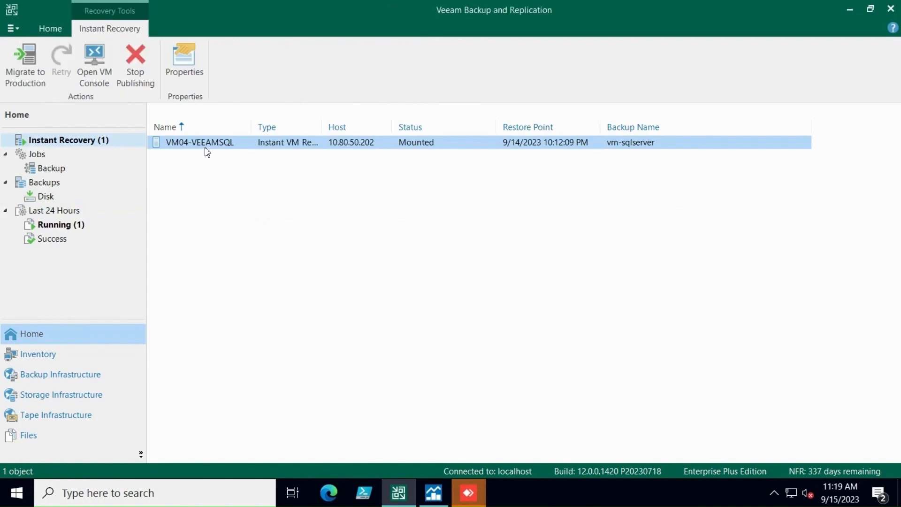
left_click(93, 60)
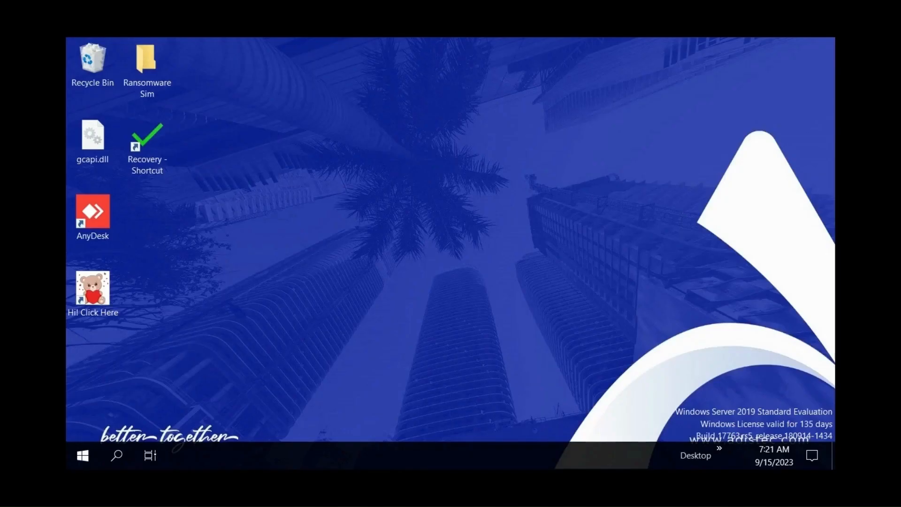